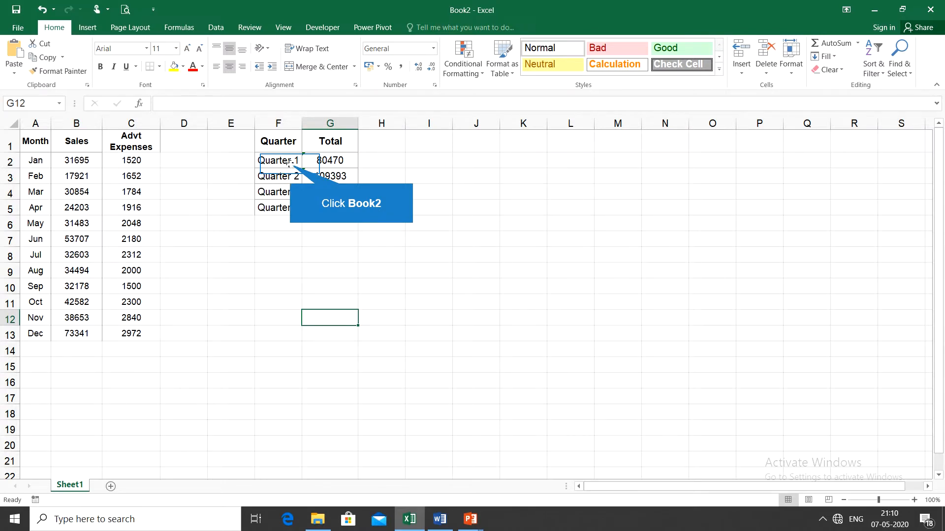
# Step: Insert a 3-D pie chart of the quarterly totals in F2:G5 and place it beside the table
pyautogui.click(289, 163)
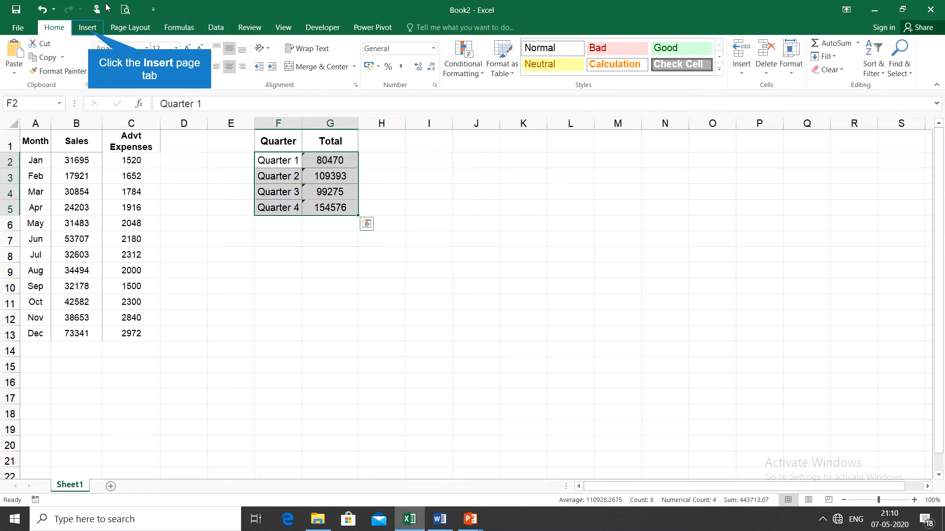
pyautogui.click(88, 29)
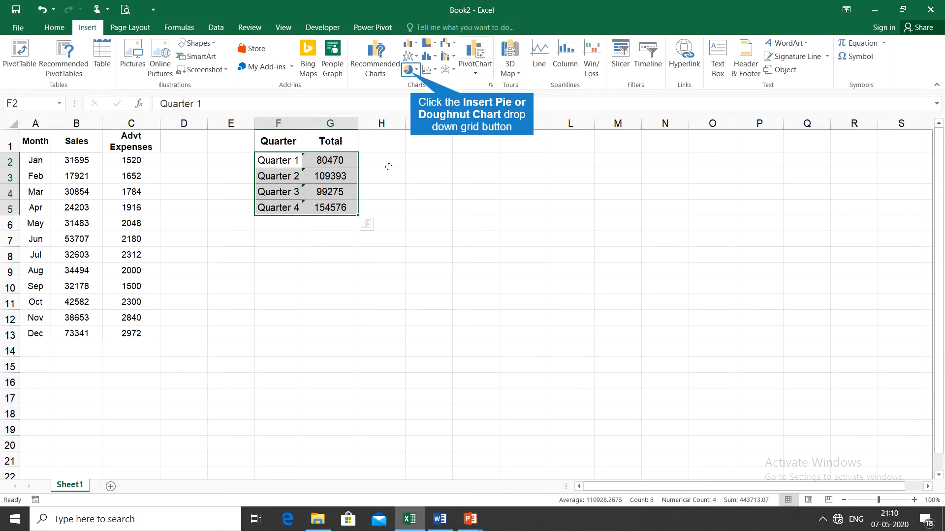
pyautogui.click(411, 73)
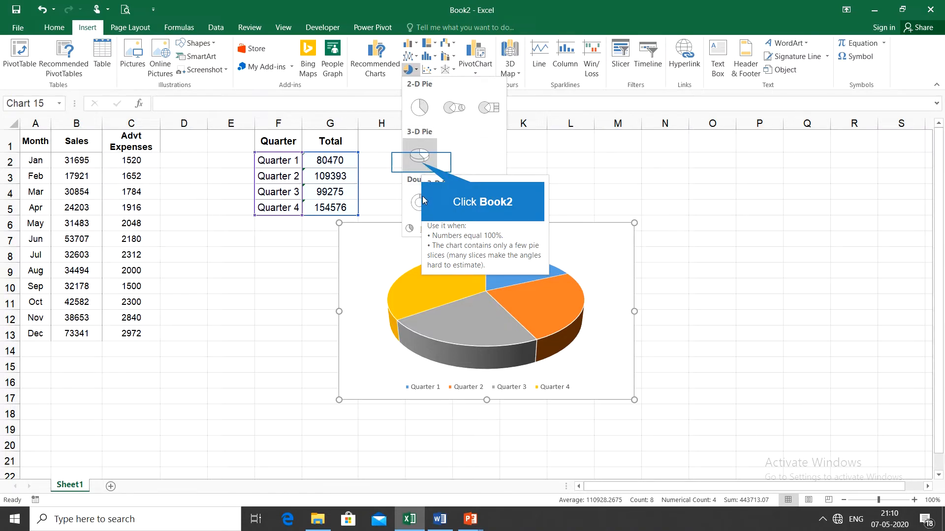
pyautogui.click(422, 164)
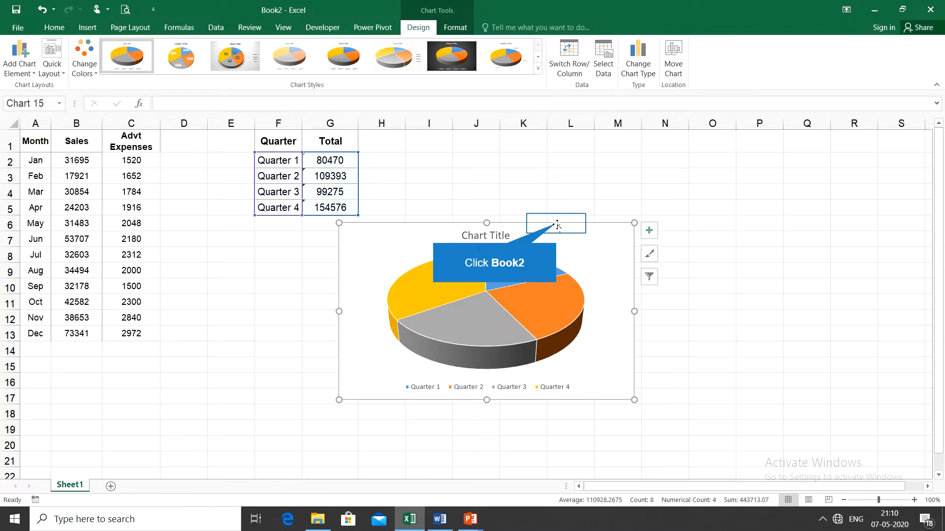
pyautogui.moveTo(557, 225); pyautogui.dragTo(586, 155)
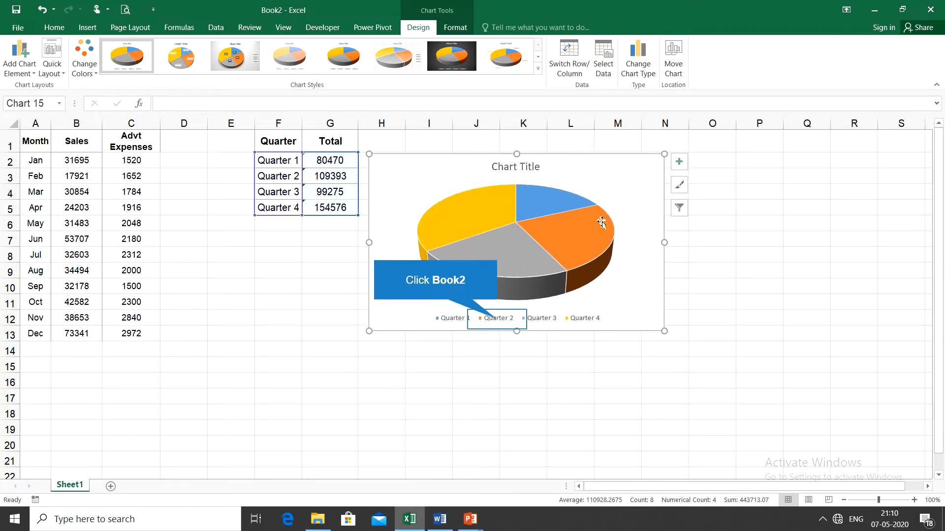
# Step: Delete the pie chart's legend and change the chart title to "Quarterly sales"
pyautogui.click(496, 320)
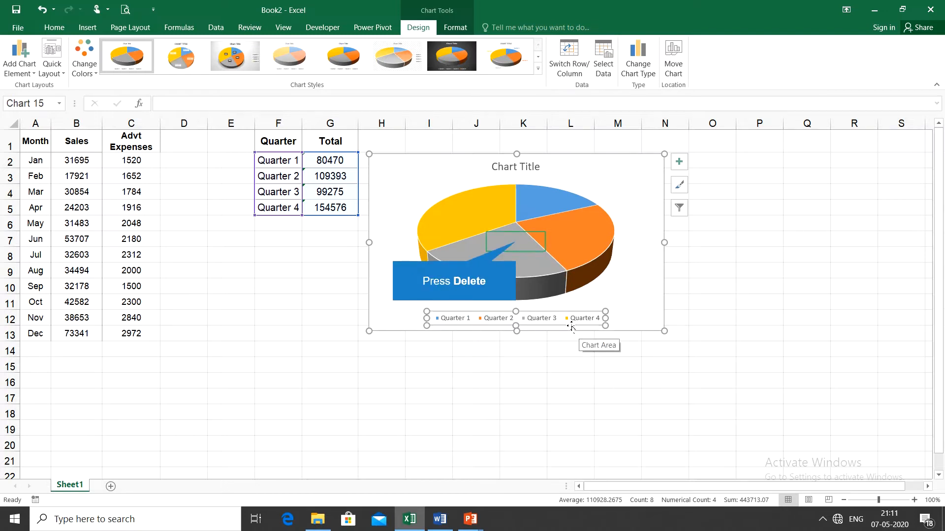
pyautogui.press('Delete')
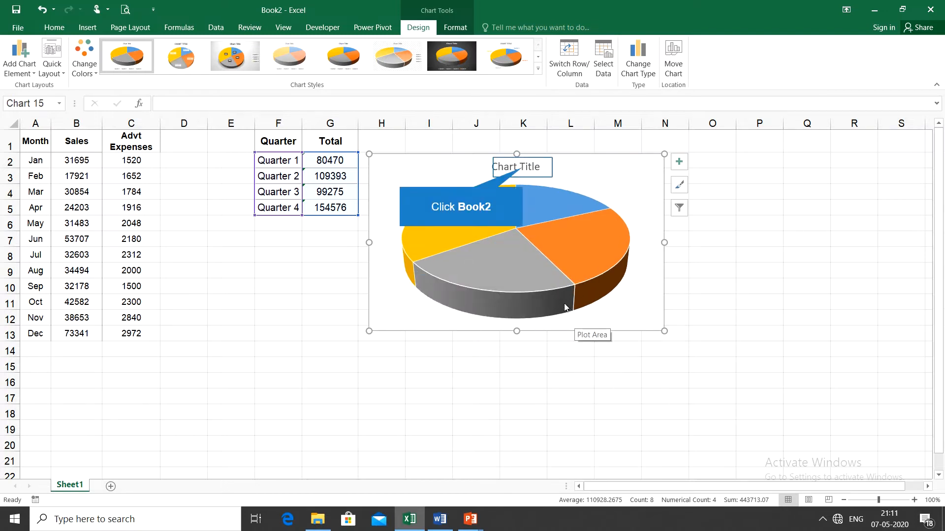
pyautogui.click(519, 170)
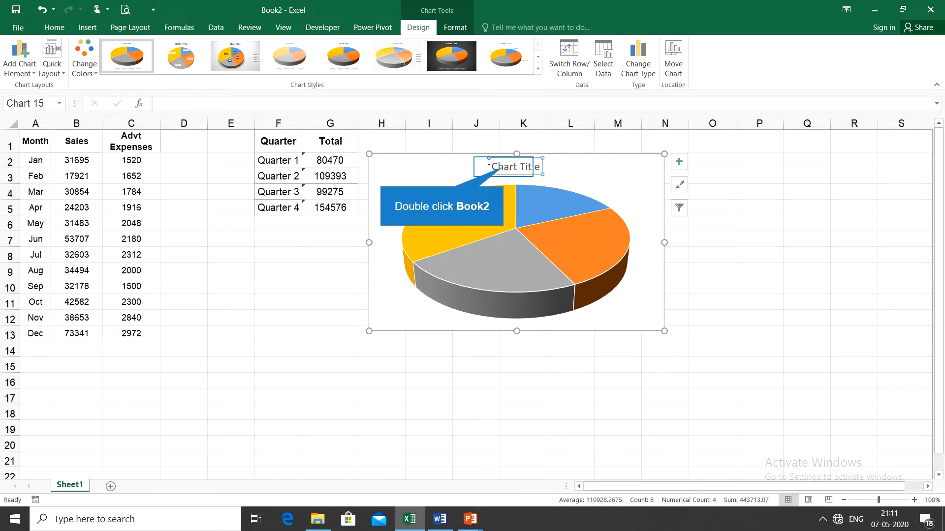
pyautogui.doubleClick(505, 170)
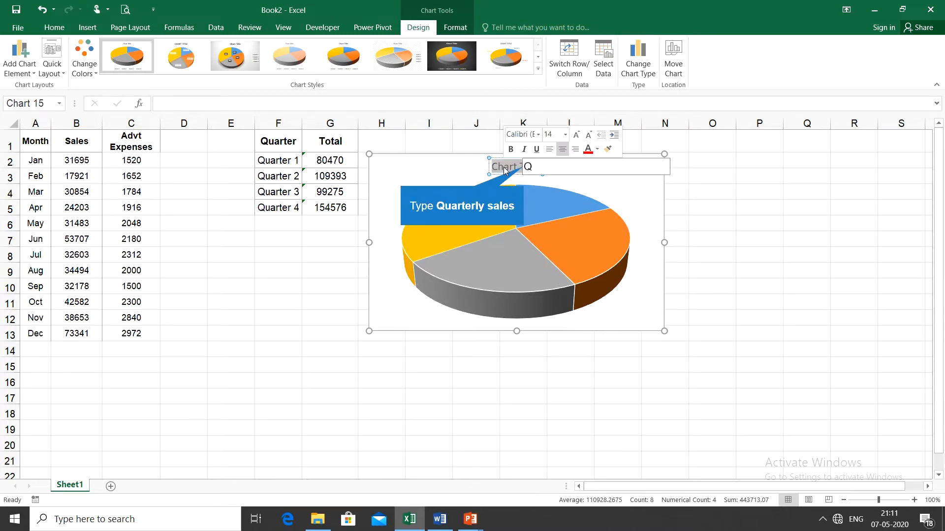
pyautogui.write('Quarterly sales')
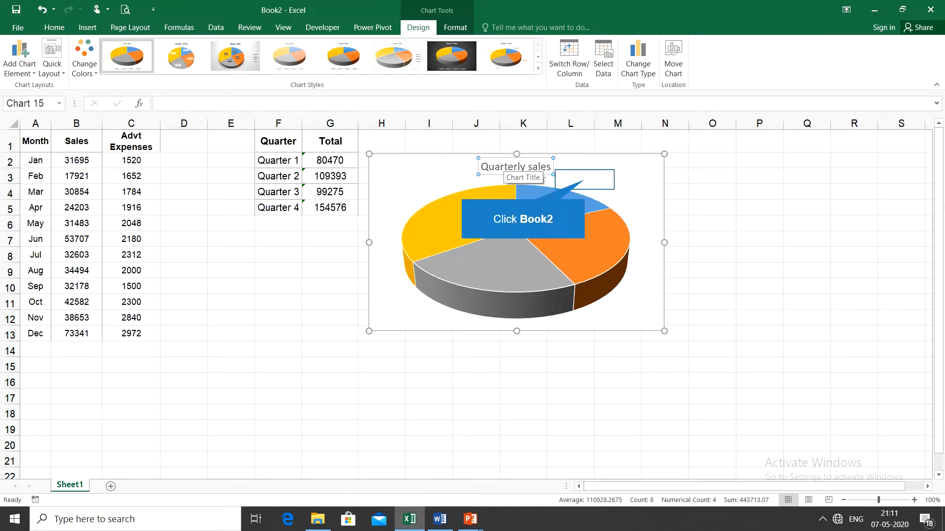
pyautogui.click(510, 243)
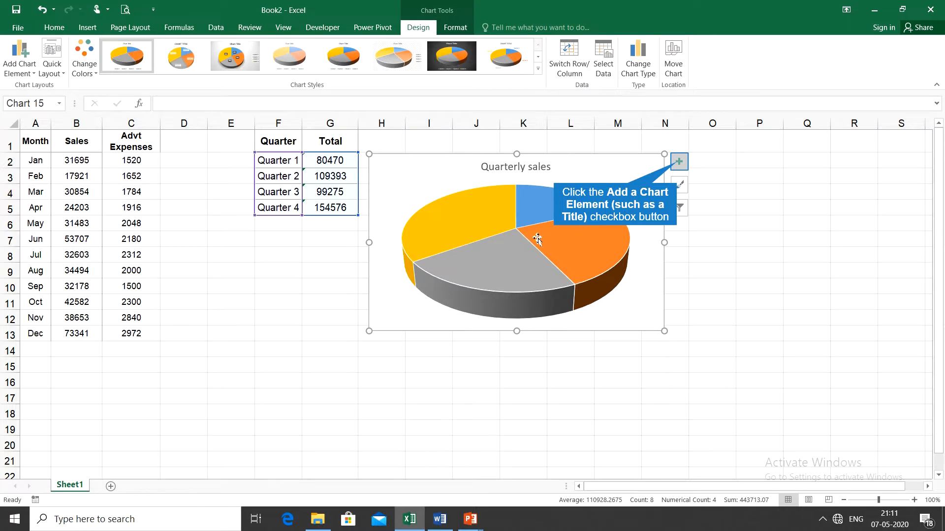
# Step: Add data labels to the pie chart that show the category name and percentage but not the value
pyautogui.click(678, 162)
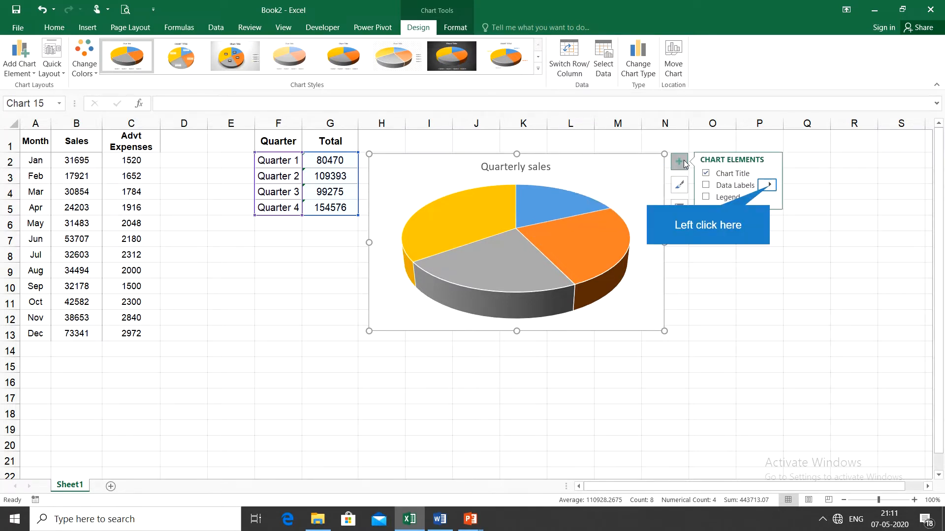
pyautogui.click(769, 186)
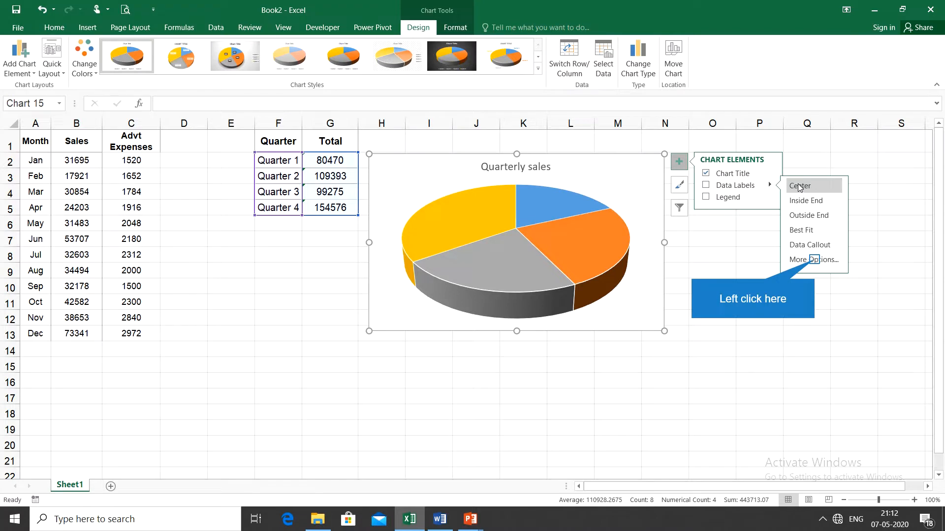
pyautogui.click(814, 260)
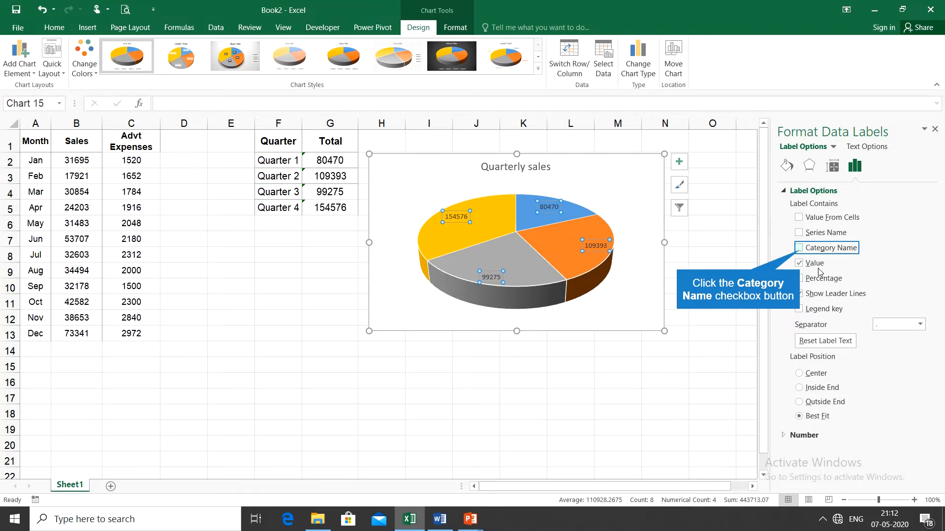
pyautogui.click(800, 248)
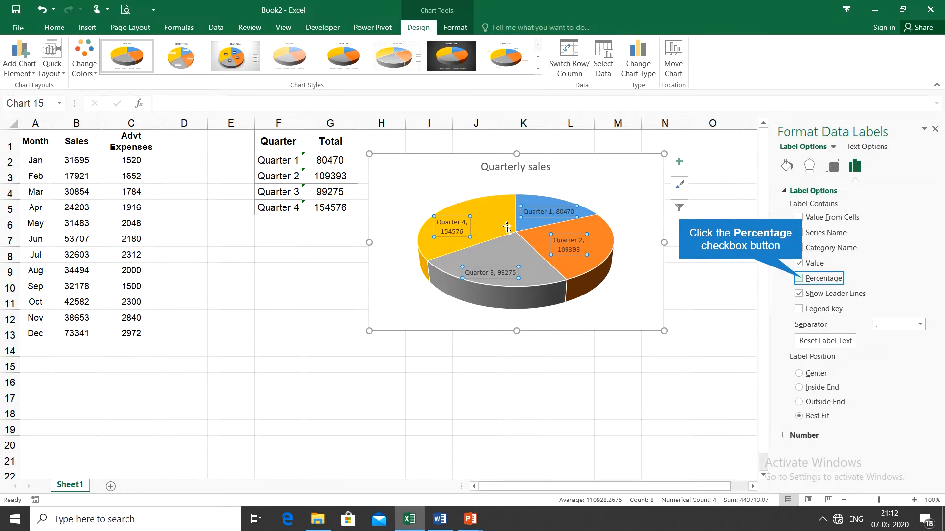
pyautogui.click(803, 279)
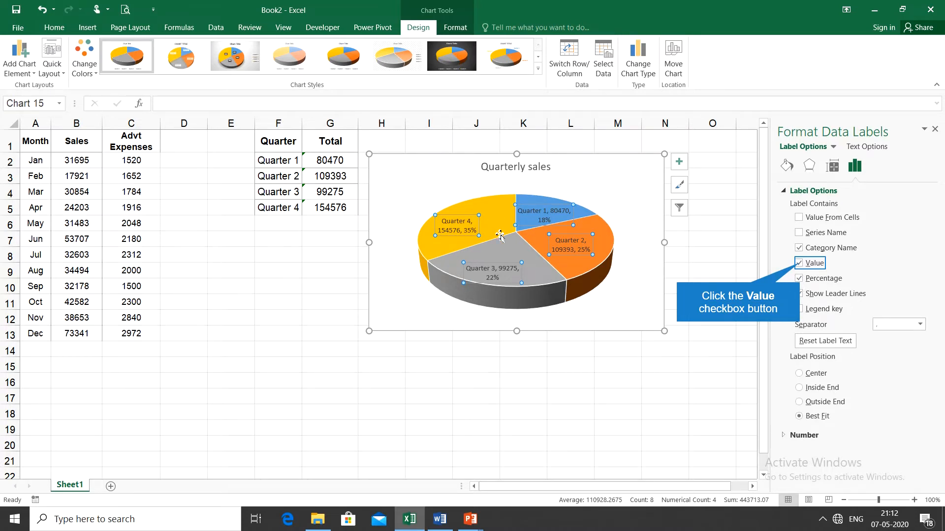
pyautogui.click(799, 264)
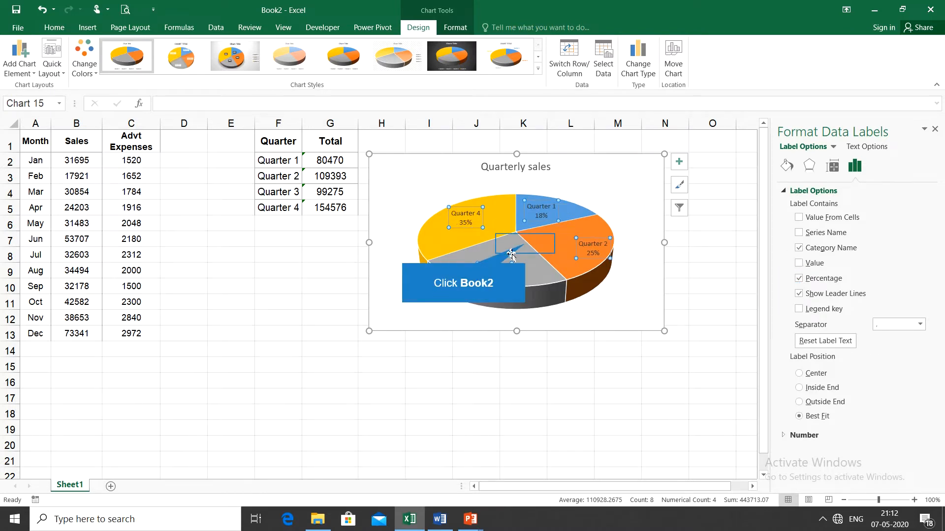
pyautogui.click(525, 239)
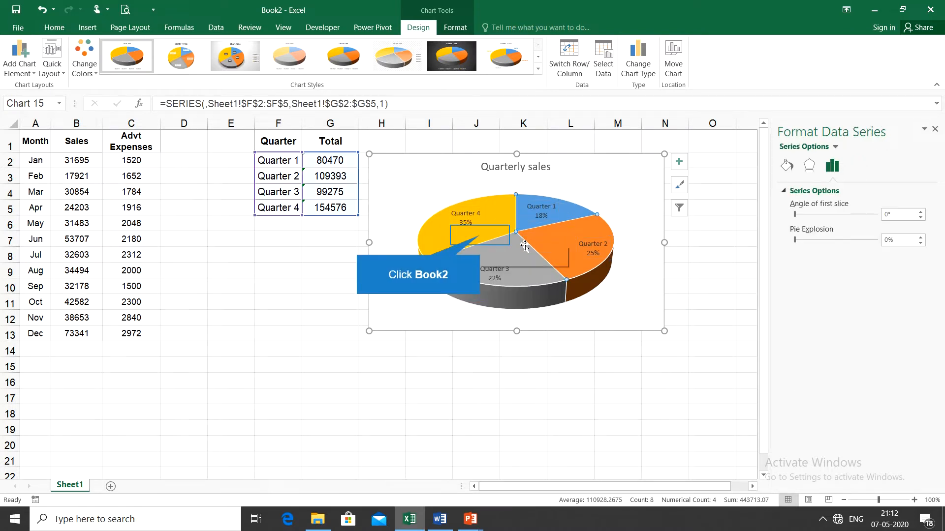
pyautogui.click(481, 237)
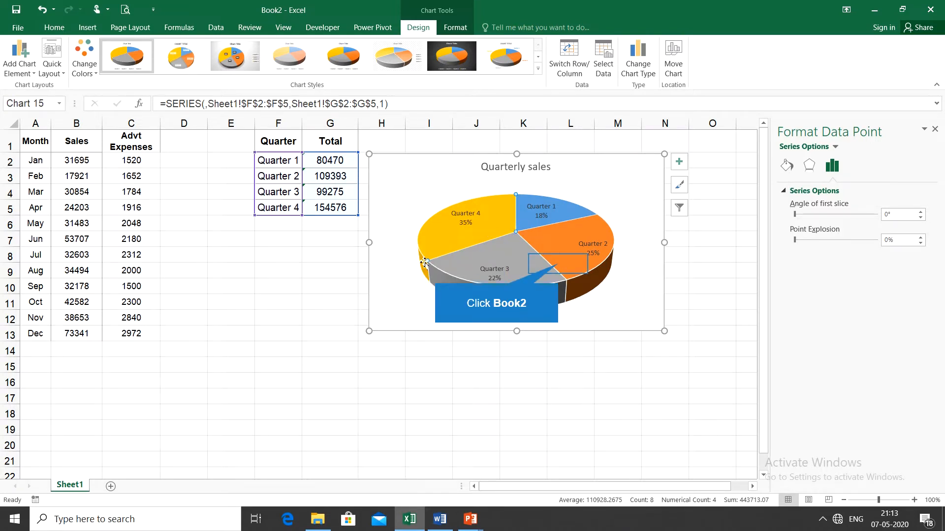
pyautogui.click(559, 266)
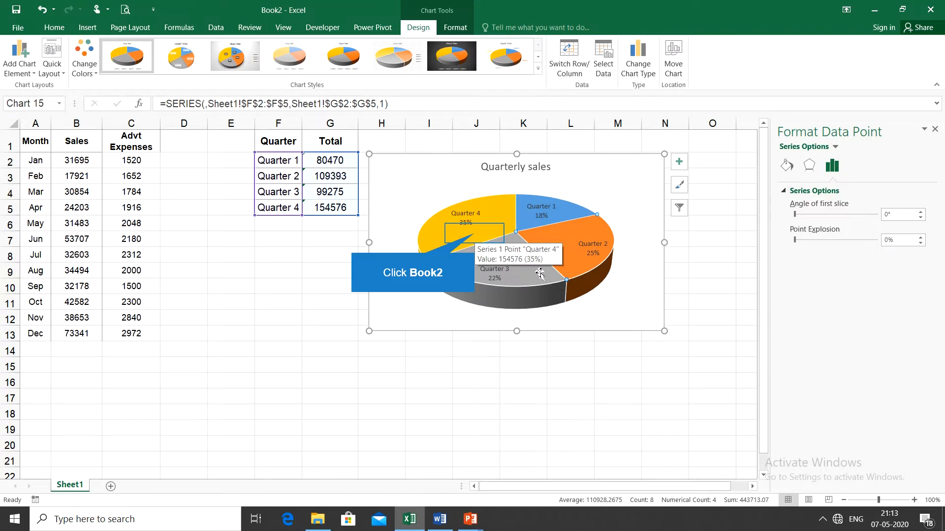
pyautogui.click(475, 235)
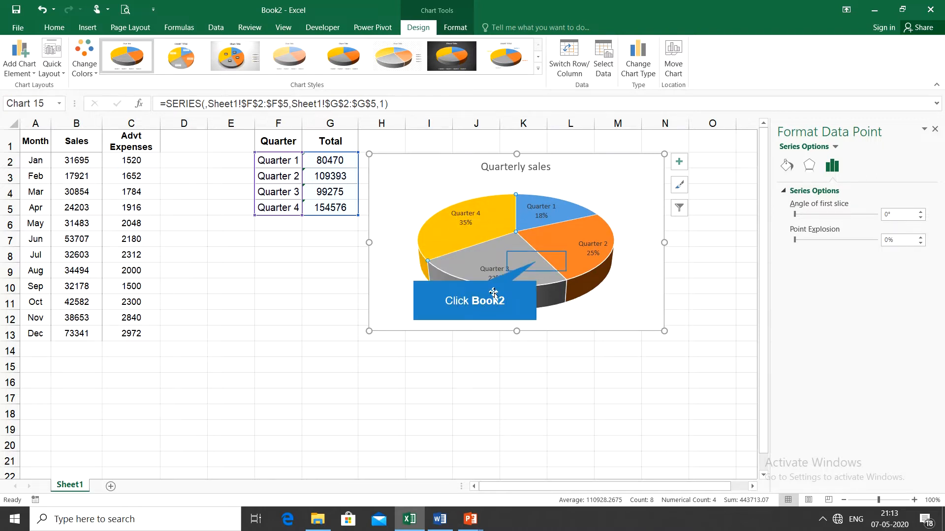
pyautogui.click(526, 268)
pyautogui.click(591, 294)
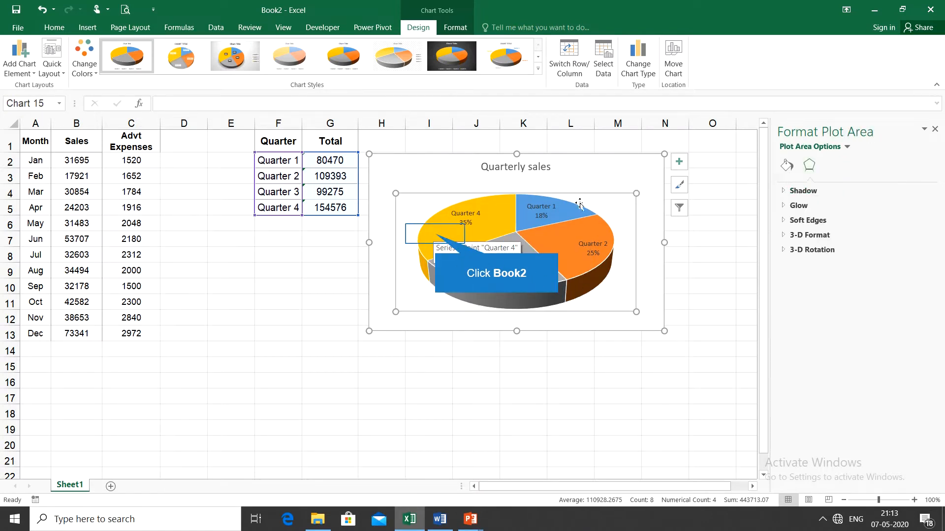
# Step: Pull the Quarter 4, Quarter 2 and Quarter 3 slices individually away from the centre of the pie
pyautogui.click(433, 237)
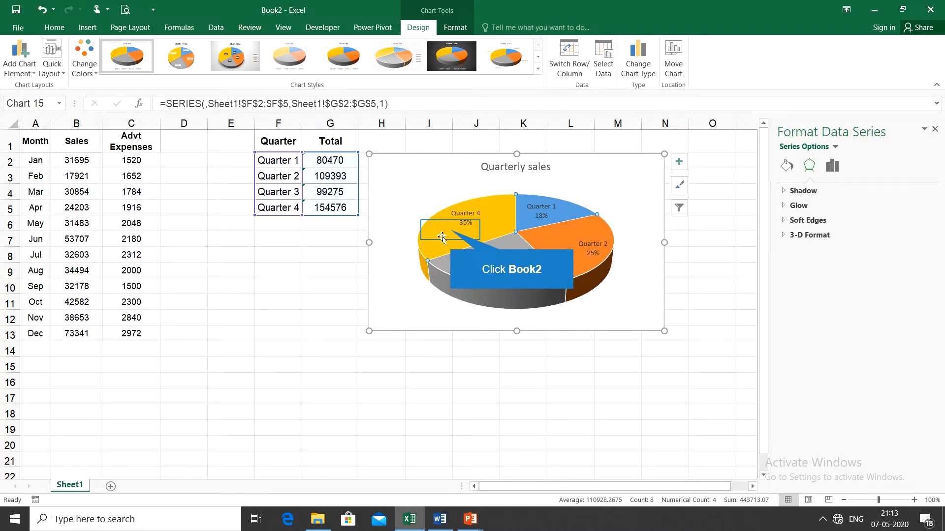
pyautogui.click(452, 232)
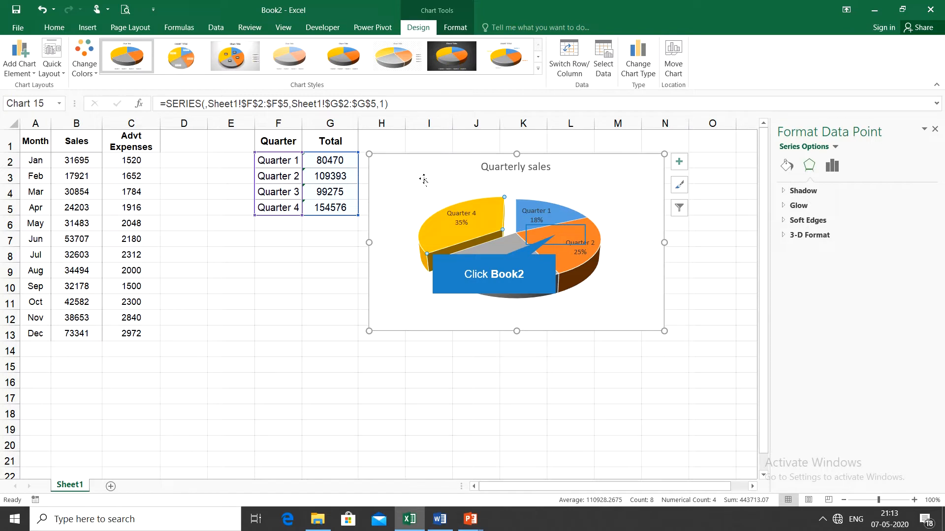
pyautogui.click(559, 241)
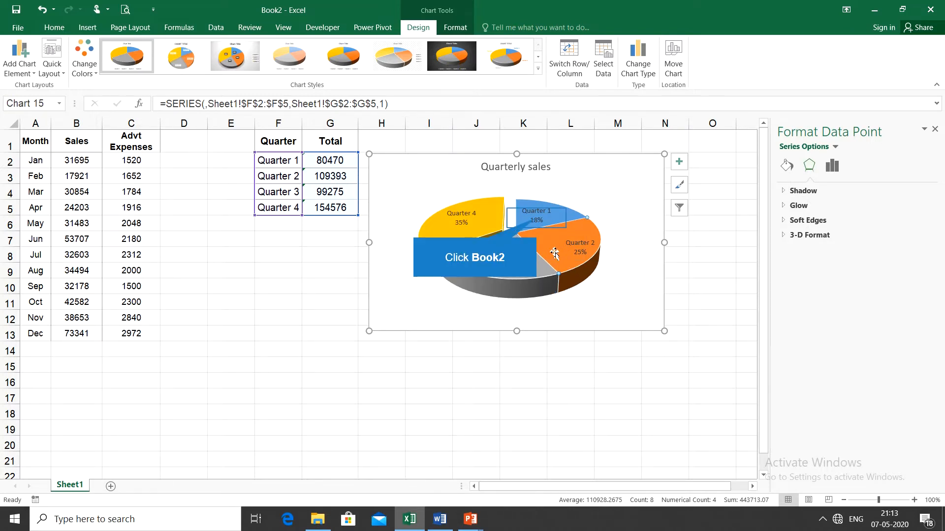
pyautogui.moveTo(554, 254); pyautogui.dragTo(578, 319)
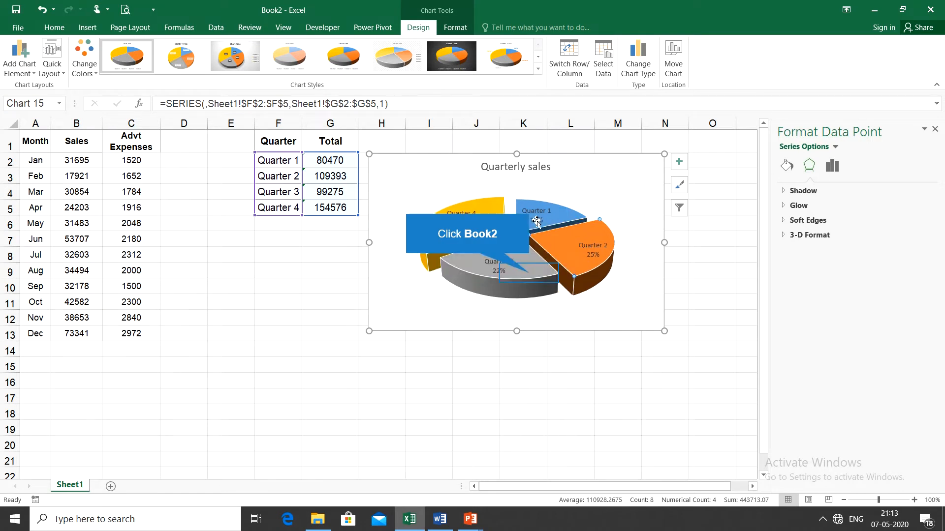
pyautogui.moveTo(532, 259); pyautogui.dragTo(529, 281)
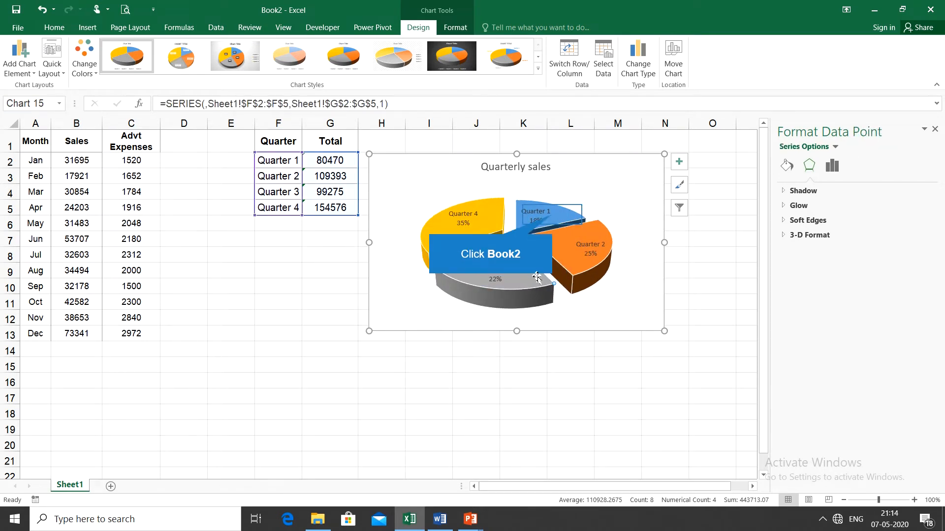
# Step: Try to pull the Quarter 1 slice away from the rest of the pie
pyautogui.click(551, 219)
pyautogui.click(567, 219)
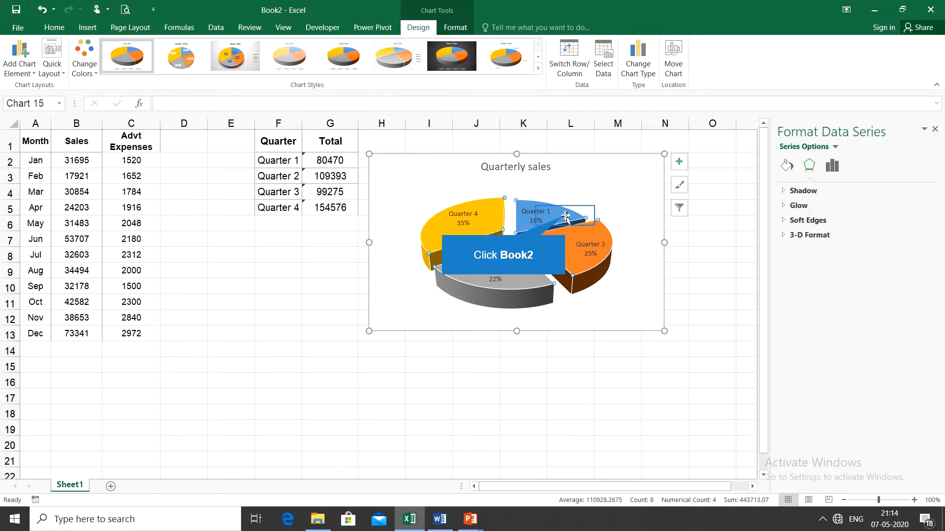
pyautogui.moveTo(565, 221); pyautogui.dragTo(565, 214)
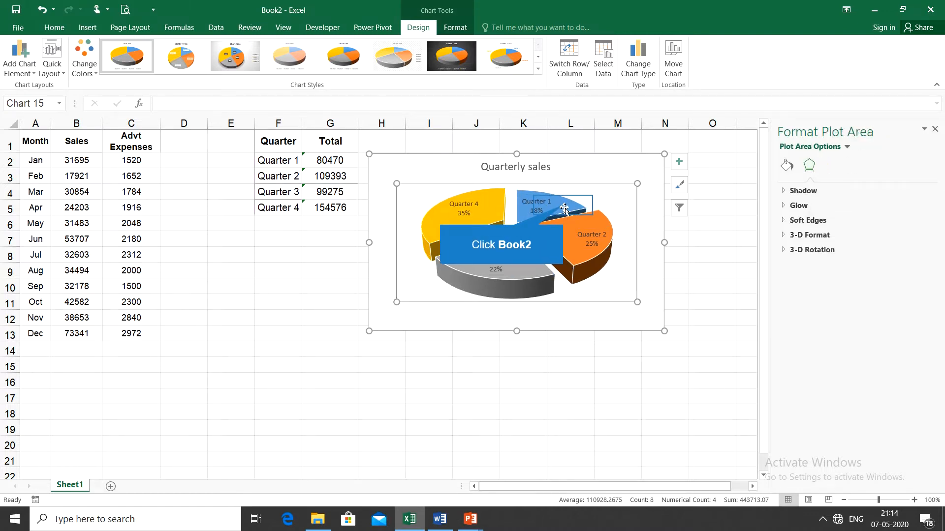
pyautogui.click(562, 207)
pyautogui.click(562, 208)
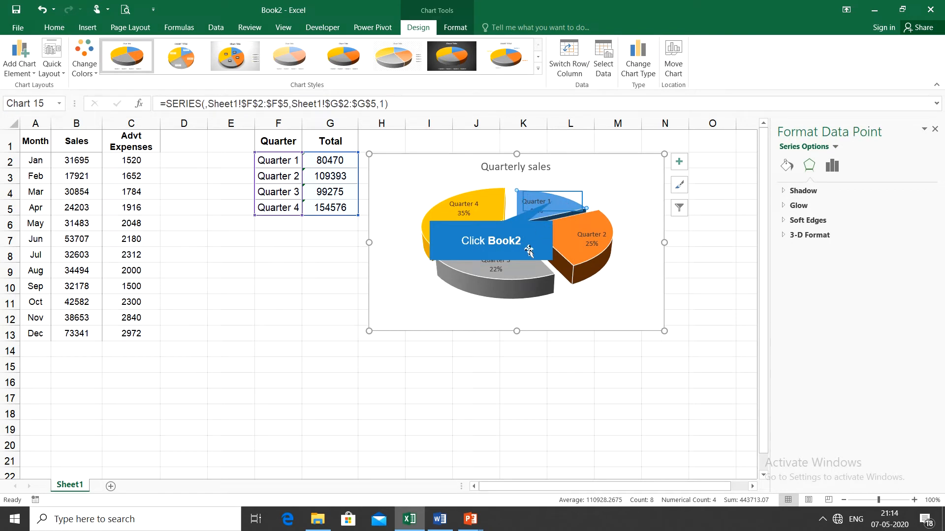
pyautogui.click(546, 204)
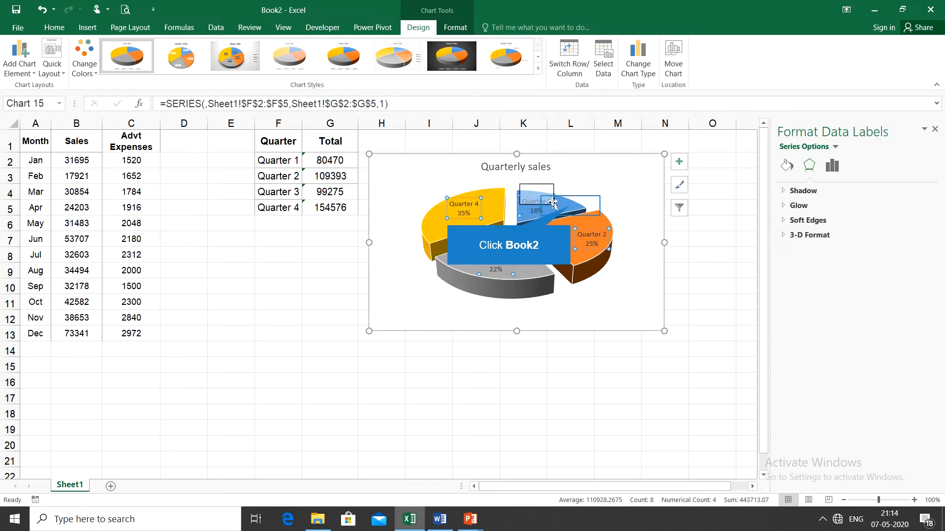
pyautogui.click(569, 207)
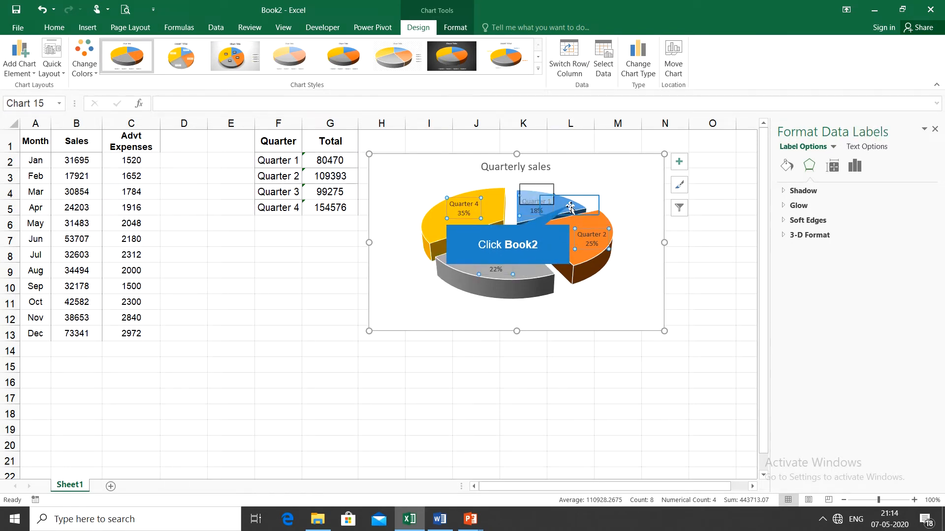
pyautogui.click(570, 207)
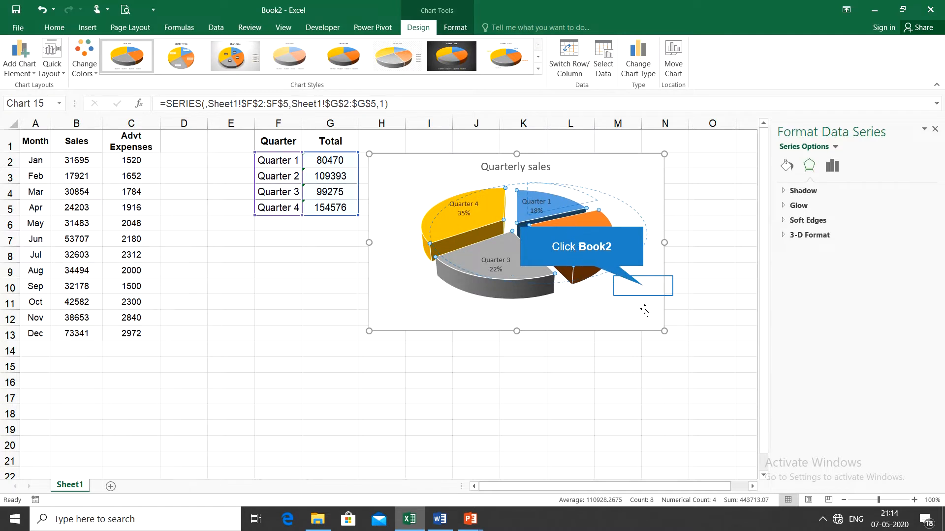
# Step: Enlarge the pie's plot area so that it nearly fills the chart area
pyautogui.click(643, 286)
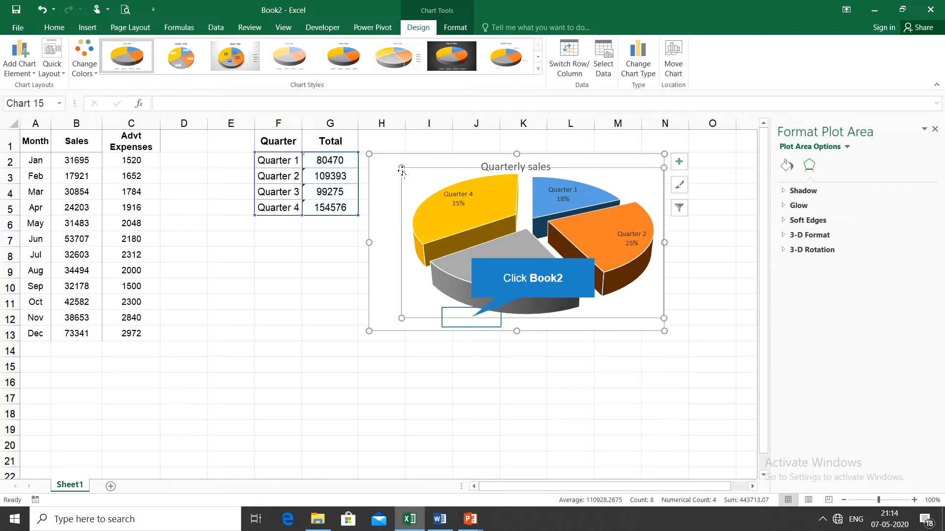
pyautogui.click(472, 318)
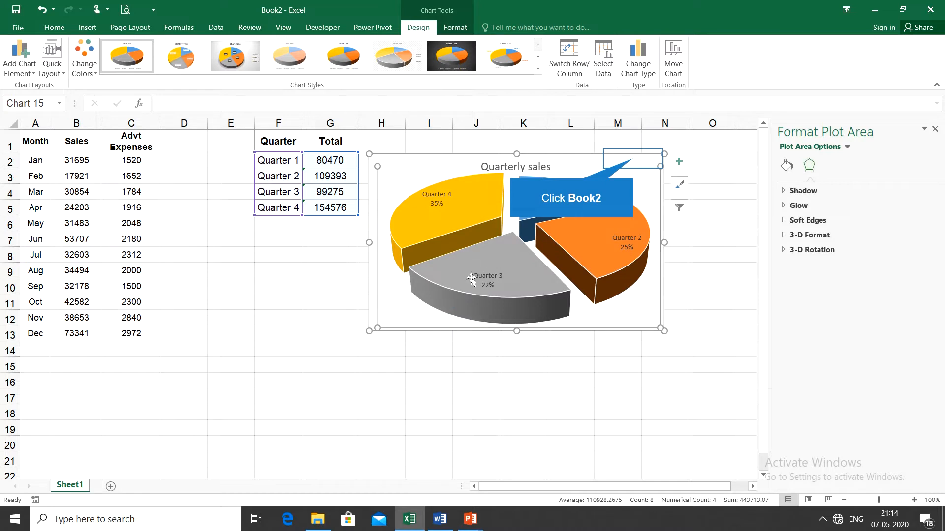
# Step: Delete the quarterly sales pie chart from the worksheet
pyautogui.click(634, 157)
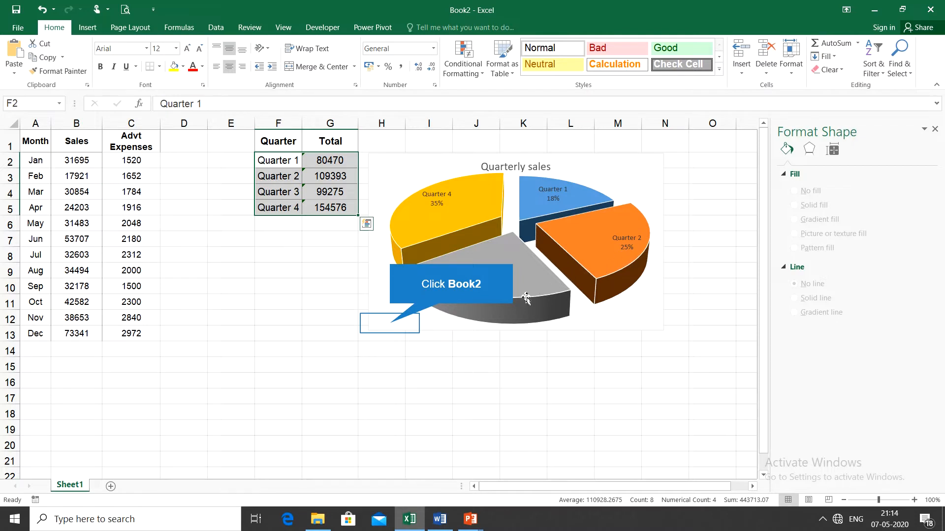
pyautogui.click(390, 326)
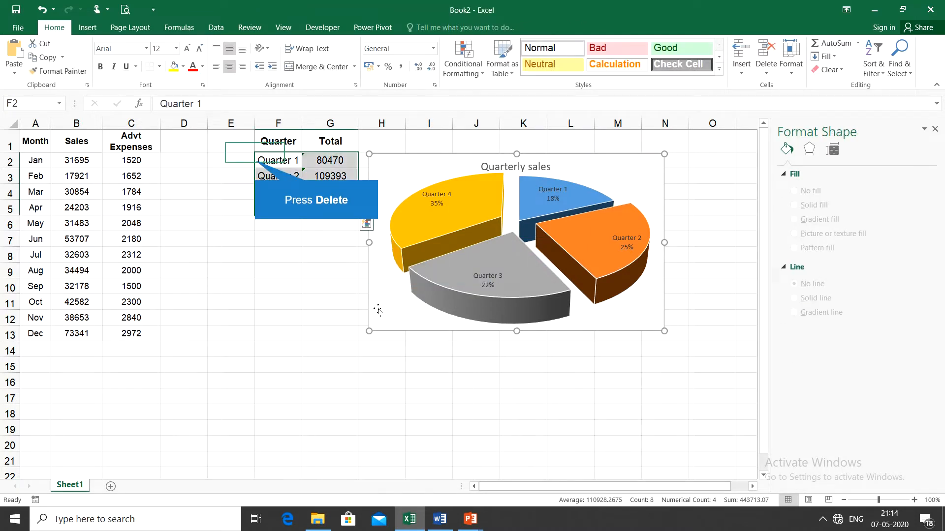
pyautogui.press('Delete')
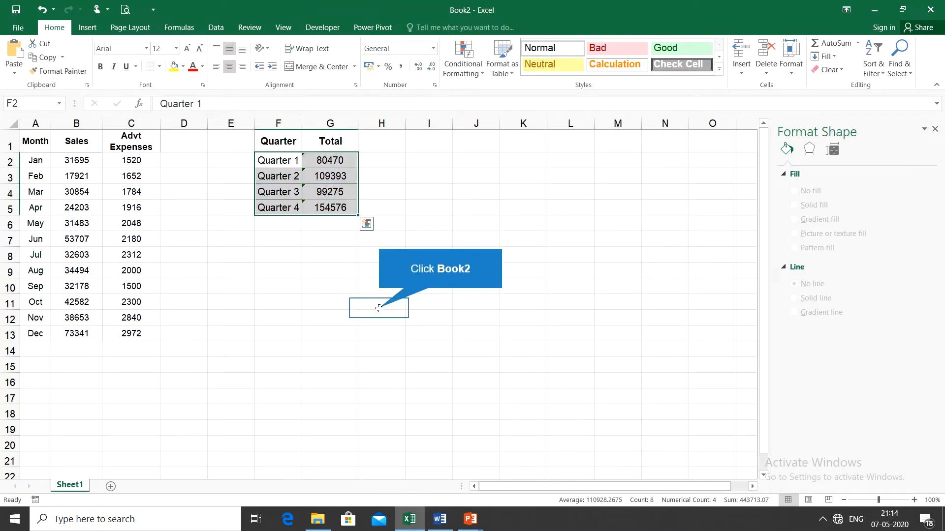
pyautogui.click(378, 308)
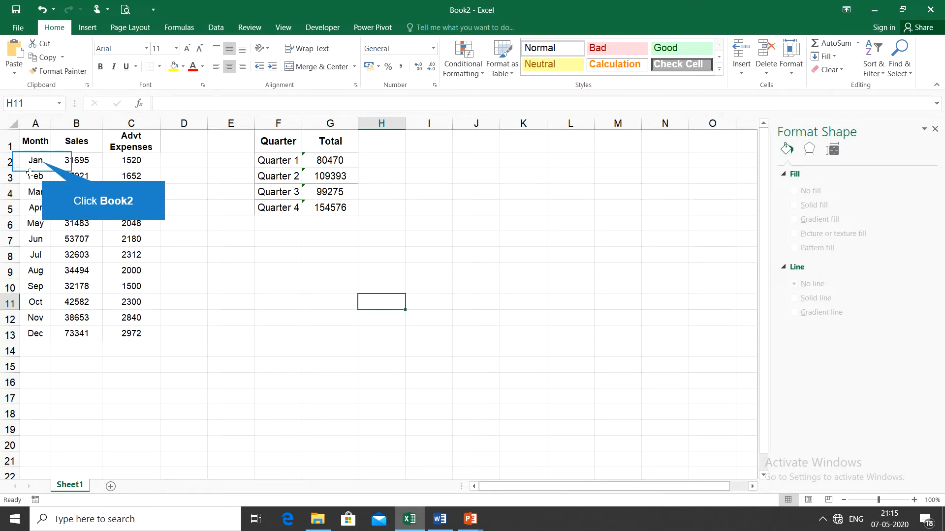
# Step: Insert a line chart of the monthly sales in A2:B13 and widen it to reach column N
pyautogui.moveTo(40, 161); pyautogui.dragTo(58, 327)
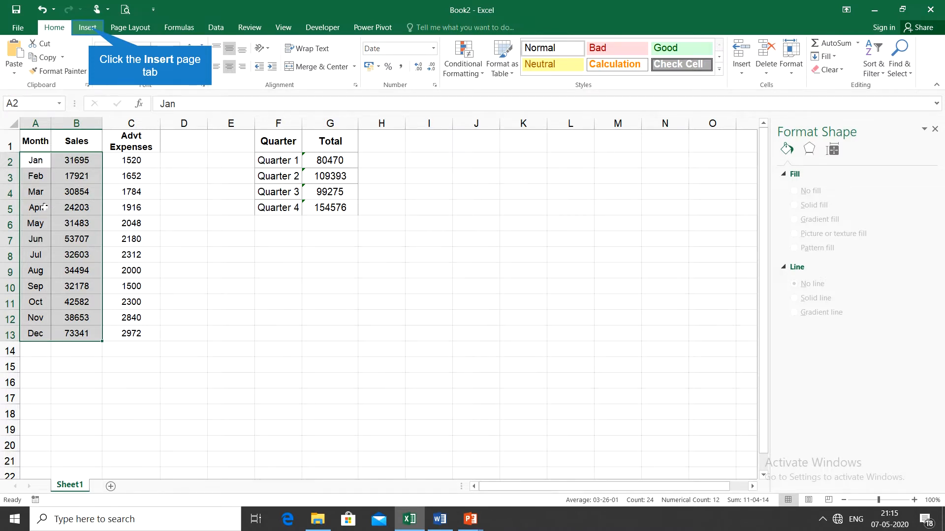
pyautogui.click(88, 28)
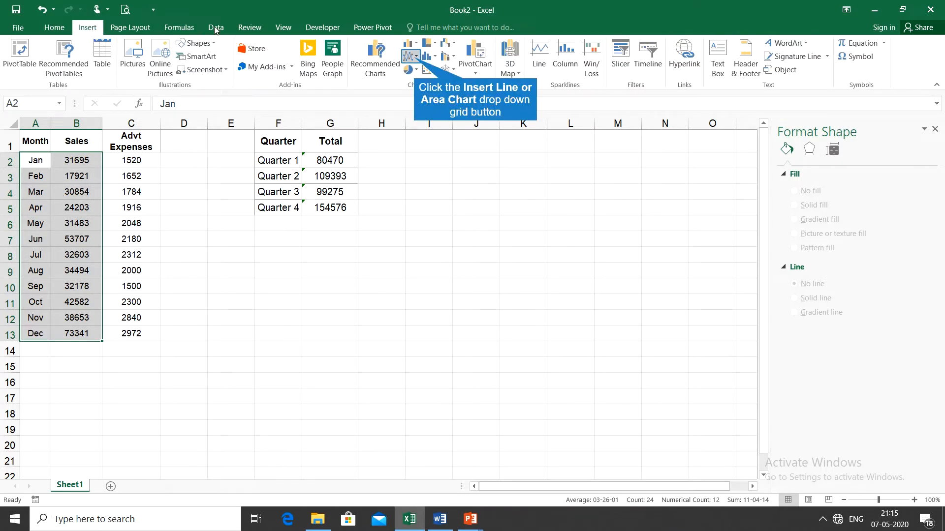
pyautogui.click(414, 58)
pyautogui.click(416, 84)
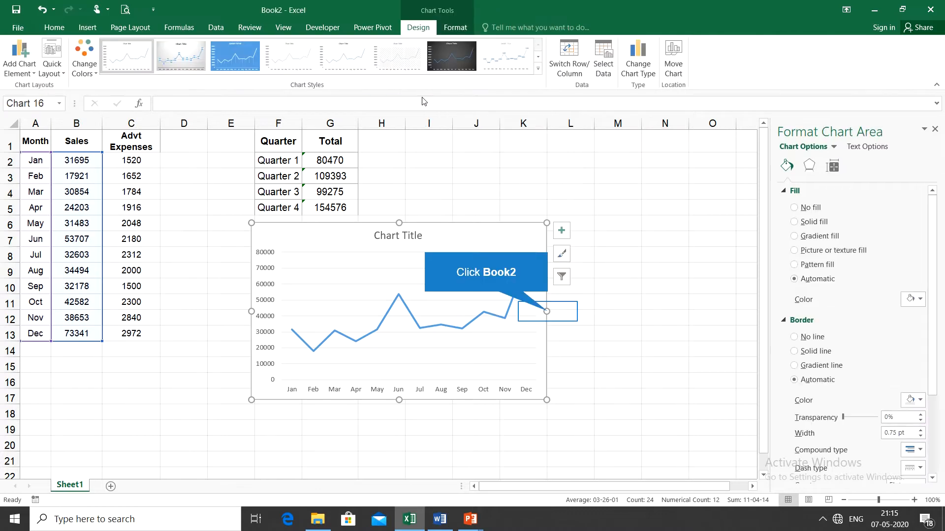
pyautogui.moveTo(546, 312); pyautogui.dragTo(669, 311)
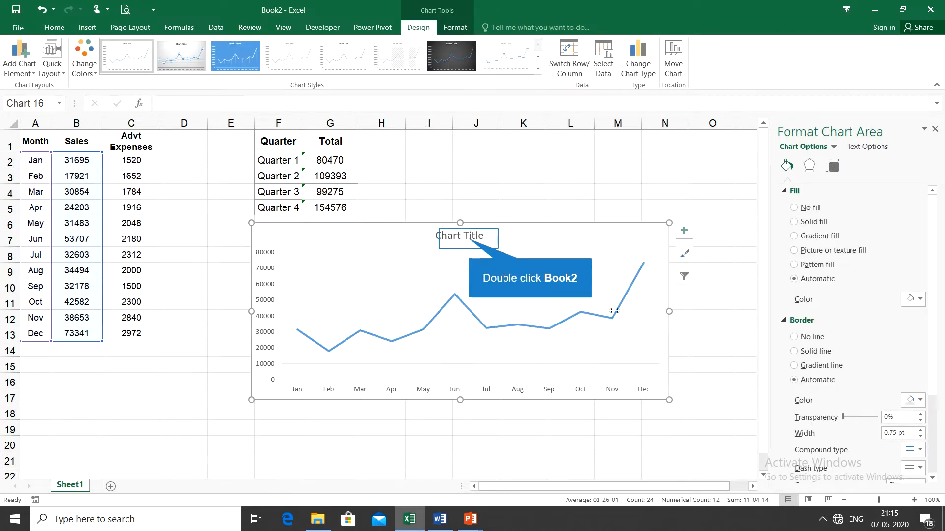
# Step: Replace the line chart's title with "Month wise sales"
pyautogui.doubleClick(473, 237)
pyautogui.tripleClick(470, 238)
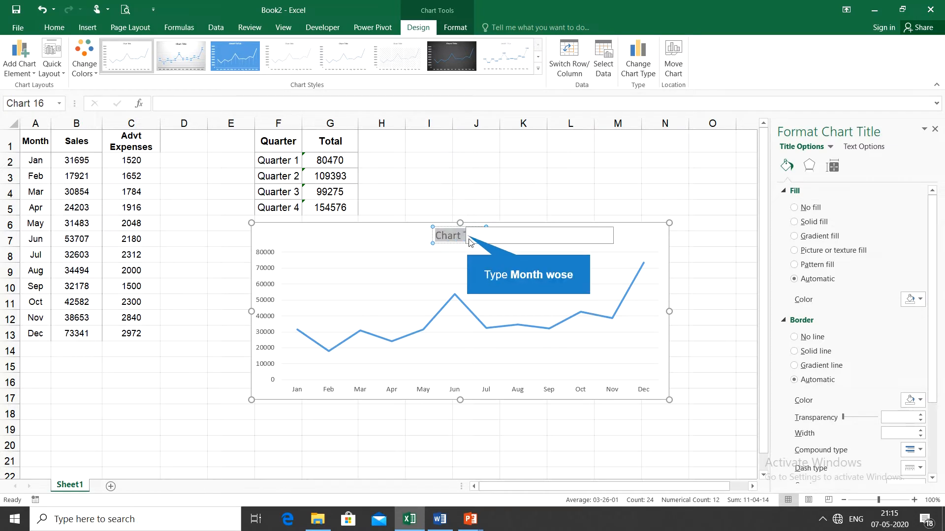
pyautogui.write('Month wose')
pyautogui.press('BackSpace')
pyautogui.press('BackSpace')
pyautogui.press('BackSpace')
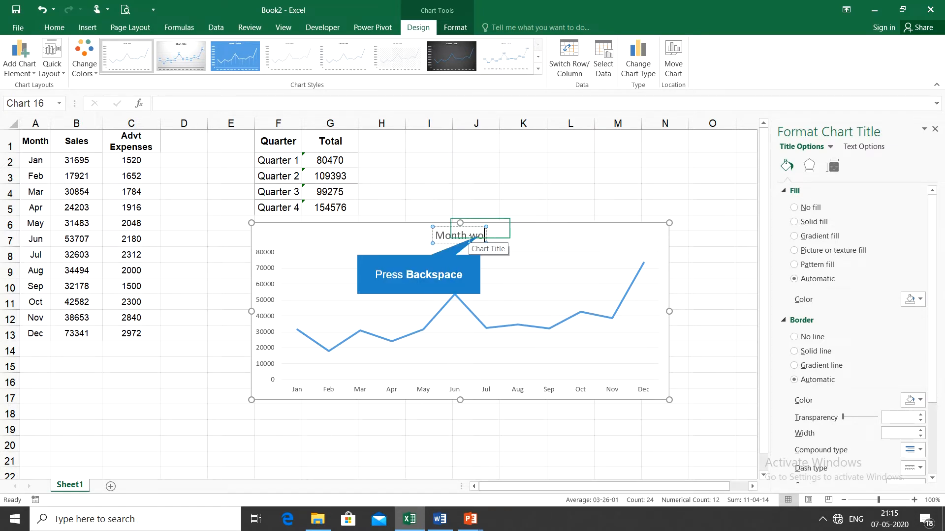
pyautogui.write('s')
pyautogui.write('ie')
pyautogui.press('BackSpace')
pyautogui.press('BackSpace')
pyautogui.press('BackSpace')
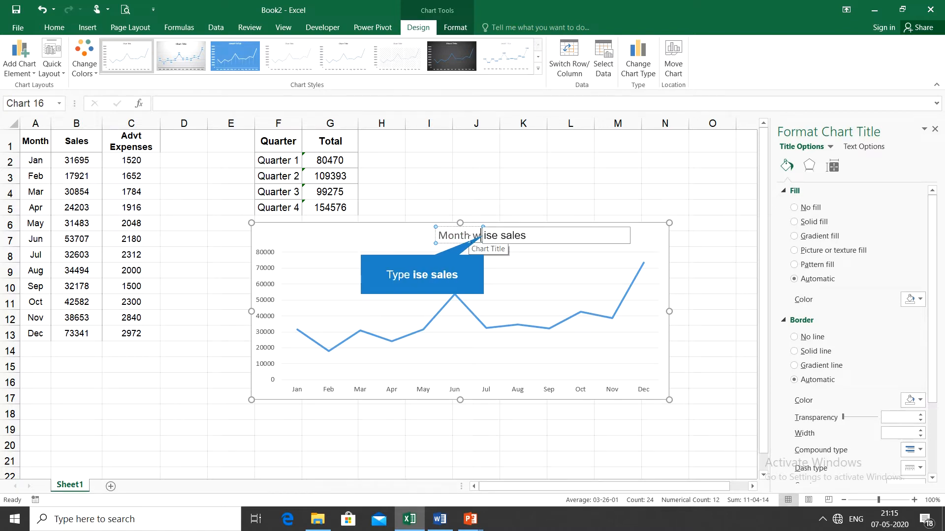
pyautogui.write('ise sales')
pyautogui.click(560, 245)
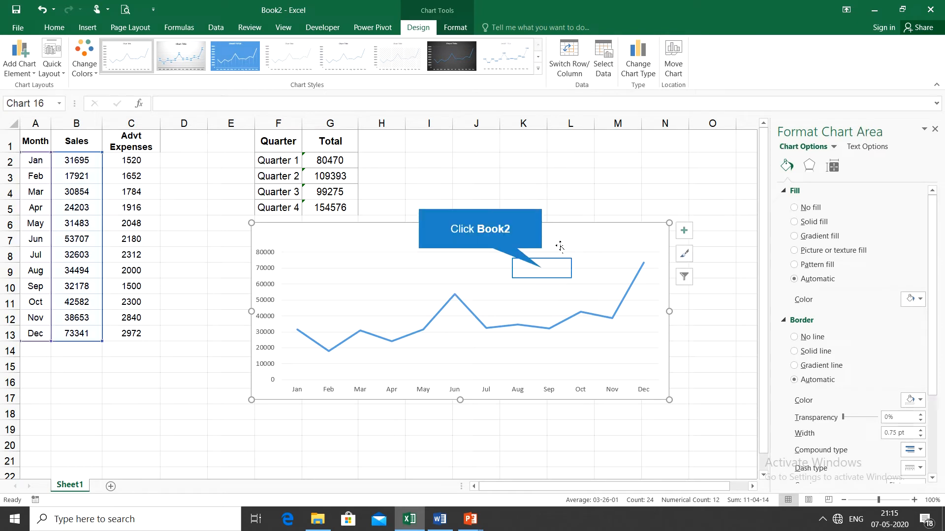
# Step: Remove the major gridlines from the line chart and shift the chart slightly to the left
pyautogui.click(540, 270)
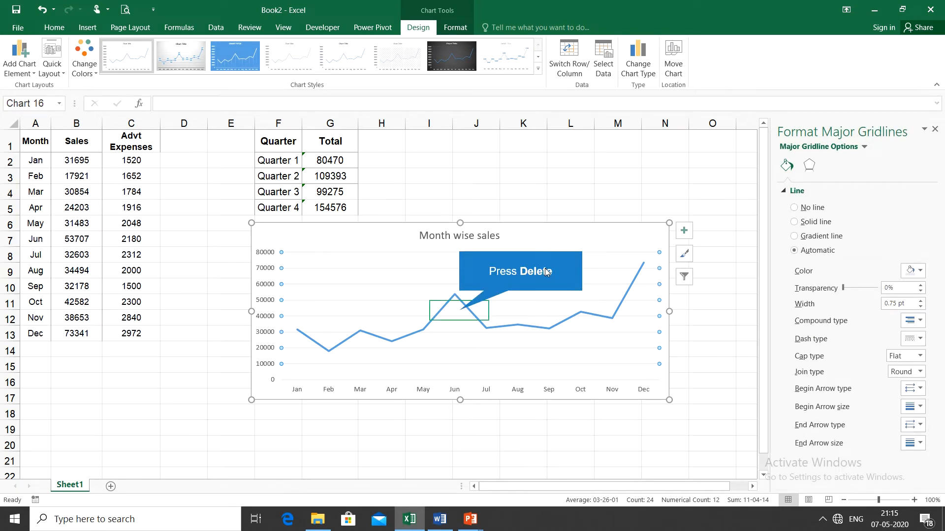
pyautogui.press('Delete')
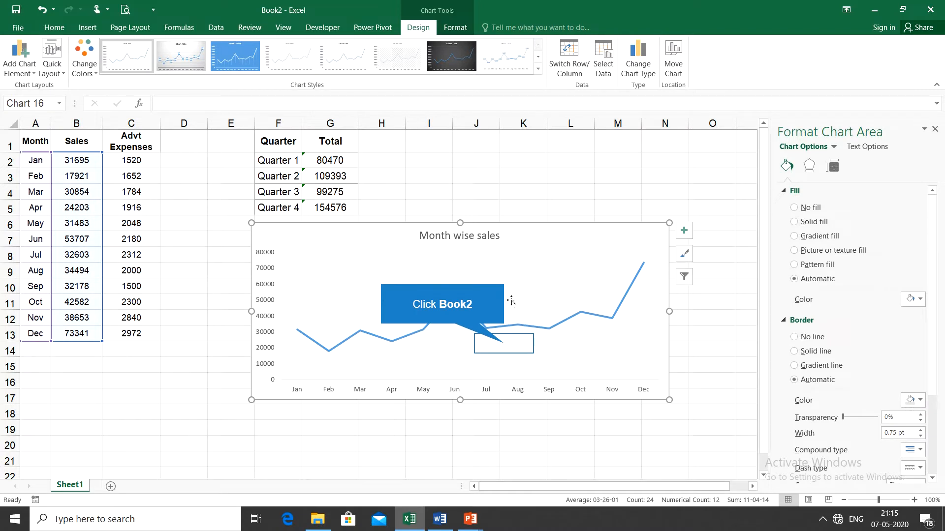
pyautogui.click(507, 345)
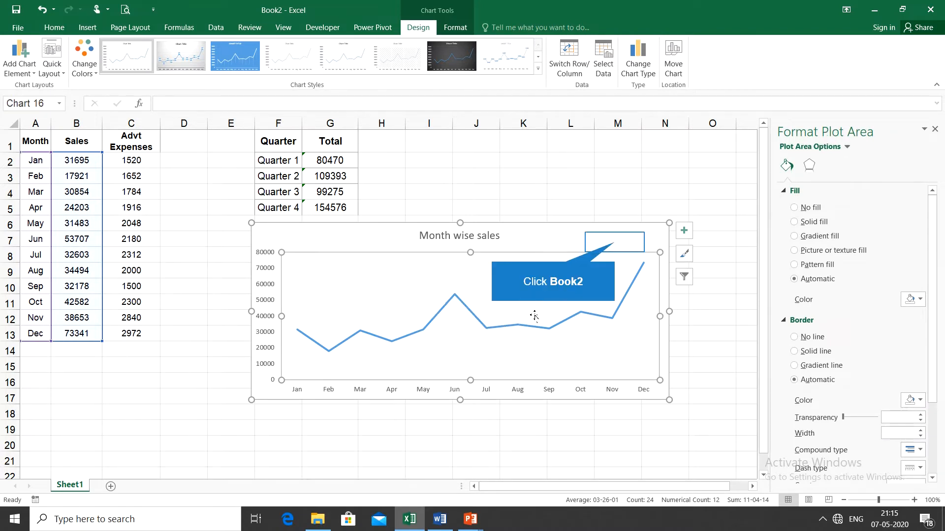
pyautogui.click(610, 250)
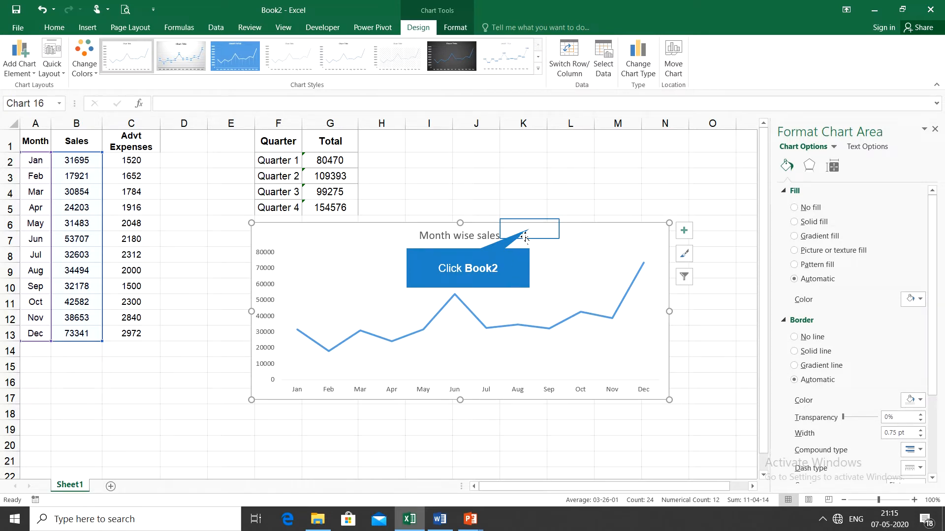
pyautogui.moveTo(530, 231); pyautogui.dragTo(518, 231)
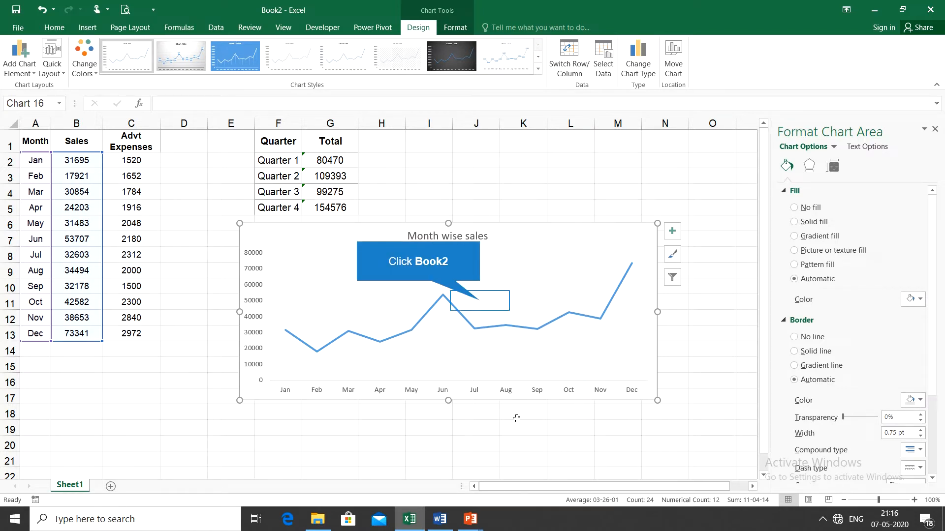
# Step: Give the line chart's plot area a solid dark gold fill after trying light blue
pyautogui.click(481, 301)
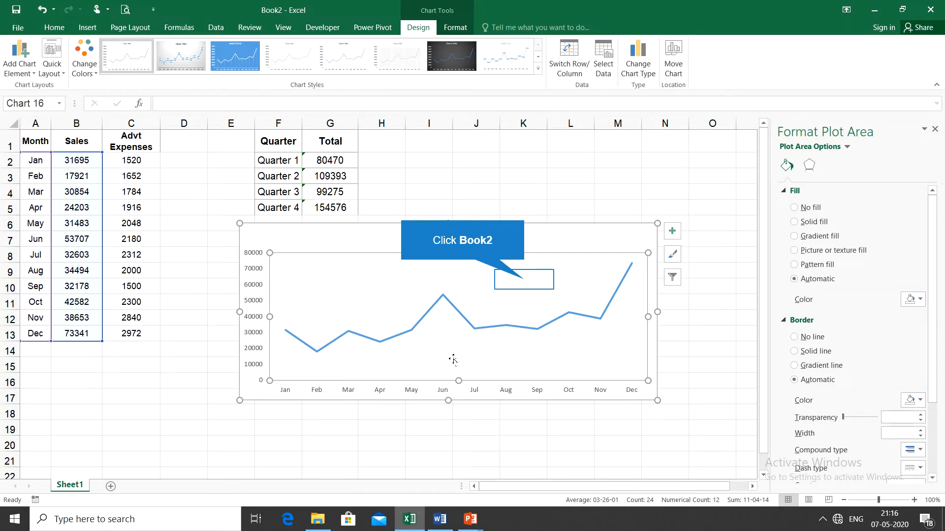
pyautogui.click(510, 281)
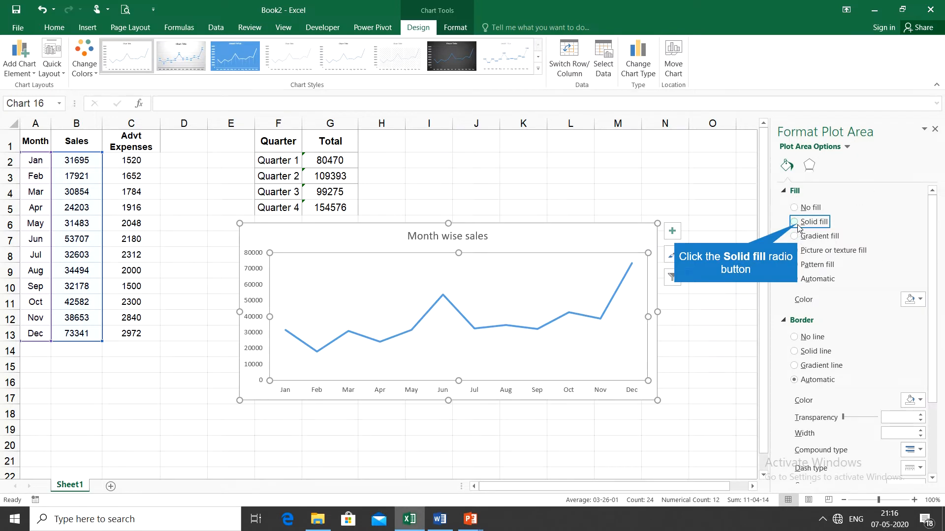
pyautogui.click(796, 222)
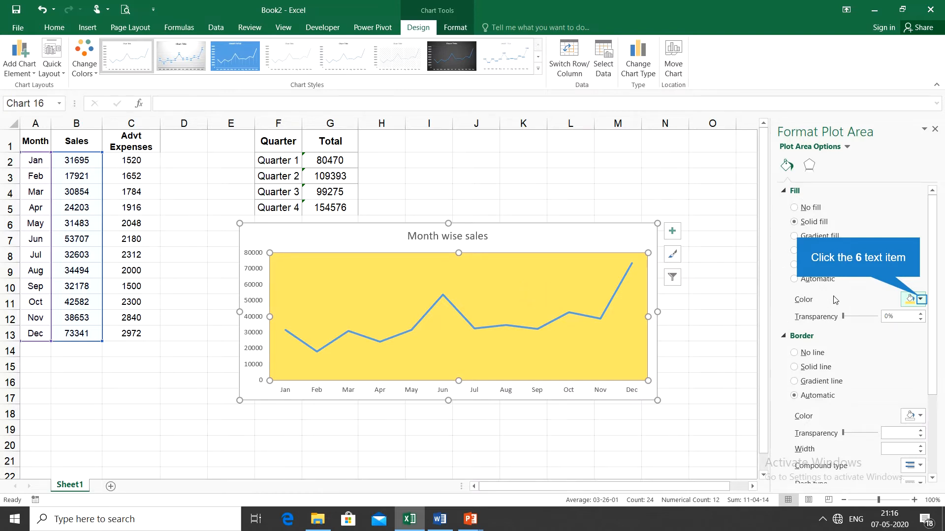
pyautogui.click(921, 300)
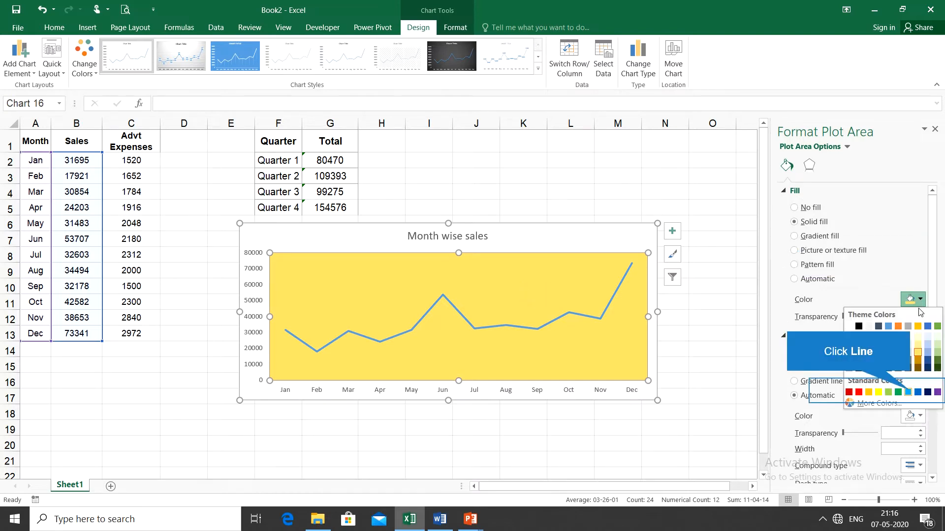
pyautogui.click(907, 392)
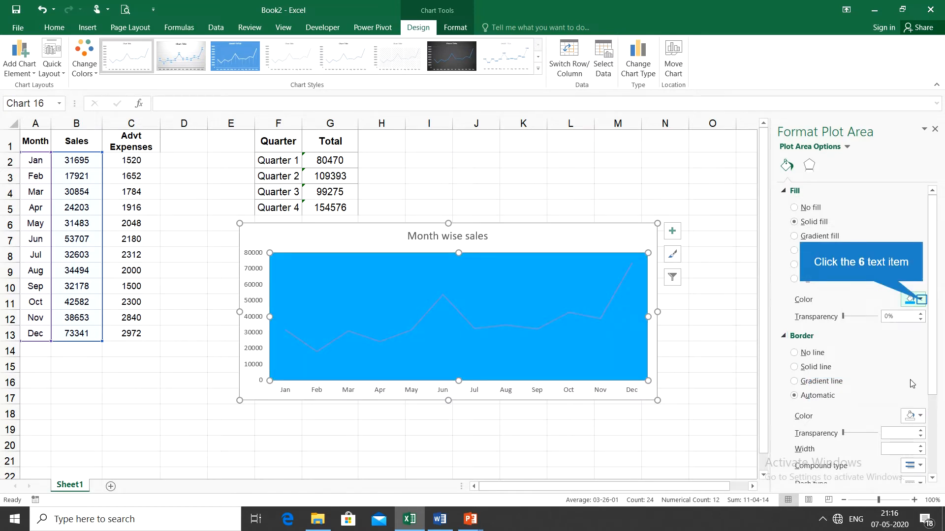
pyautogui.click(921, 300)
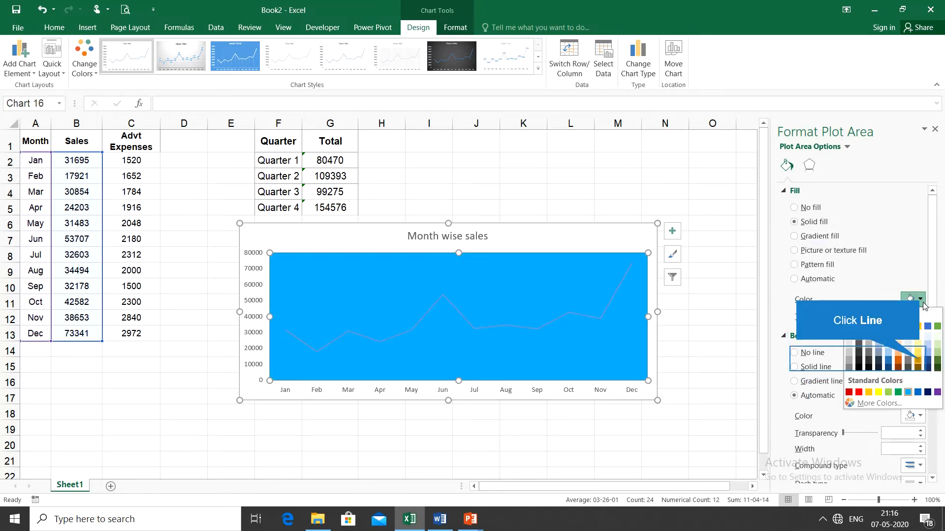
pyautogui.click(919, 360)
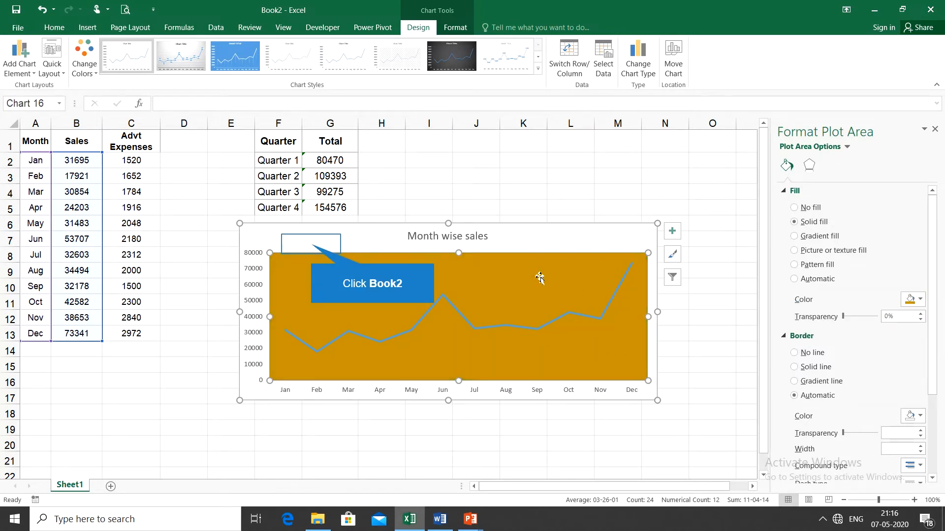
# Step: Give the chart area a solid bright gold fill and stretch the chart slightly wider to the right
pyautogui.click(307, 249)
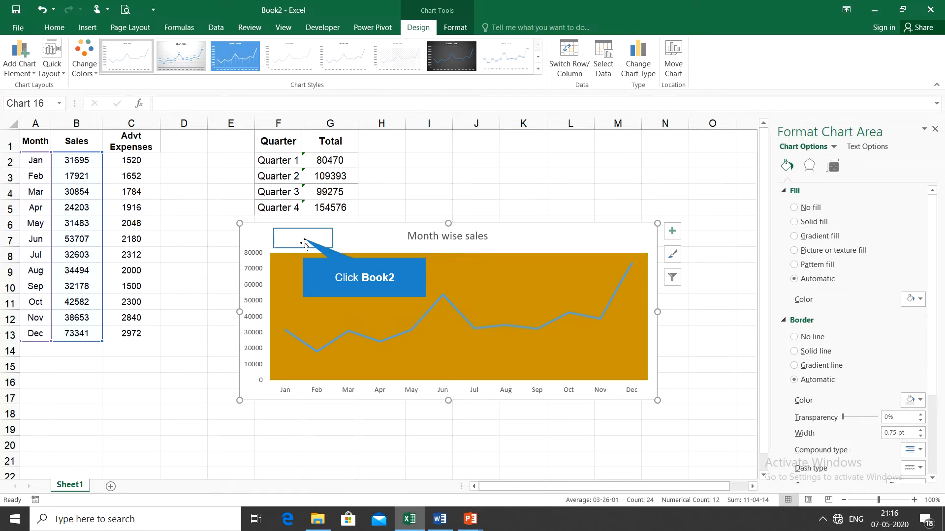
pyautogui.click(307, 240)
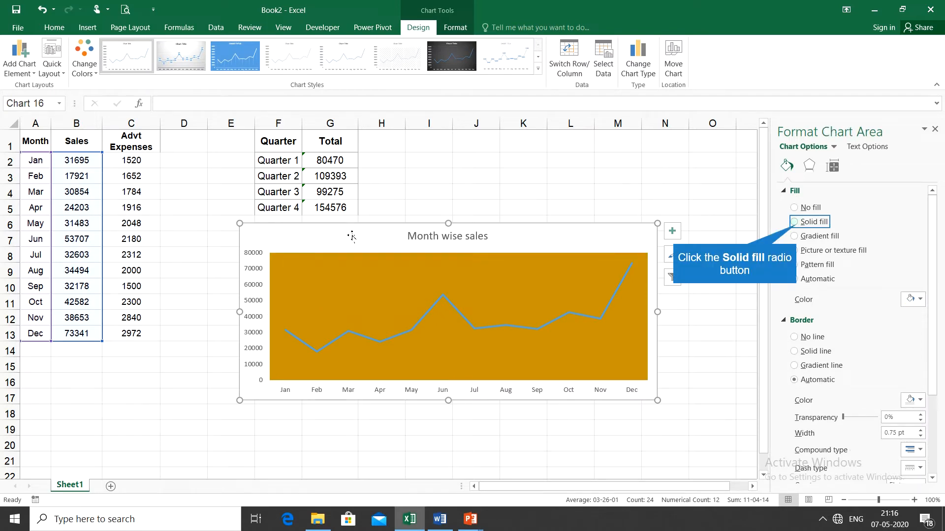
pyautogui.click(795, 223)
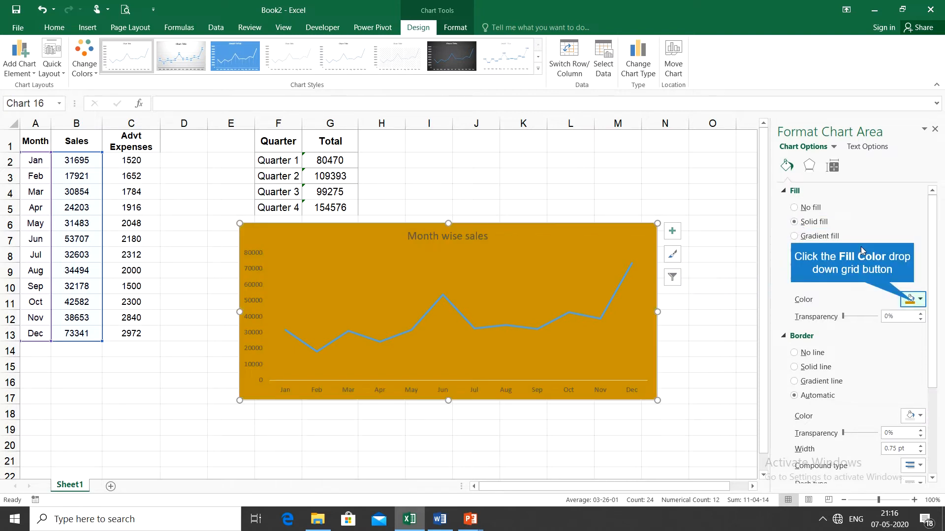
pyautogui.click(915, 302)
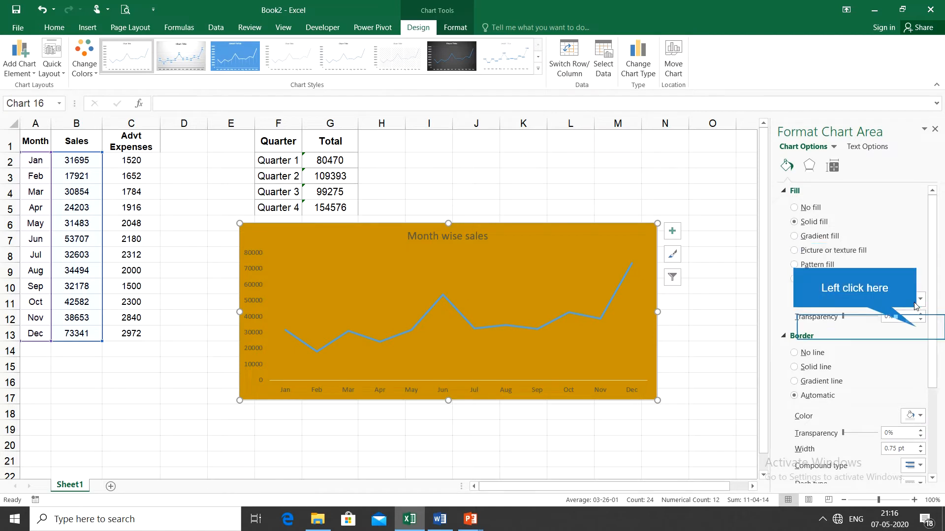
pyautogui.click(916, 329)
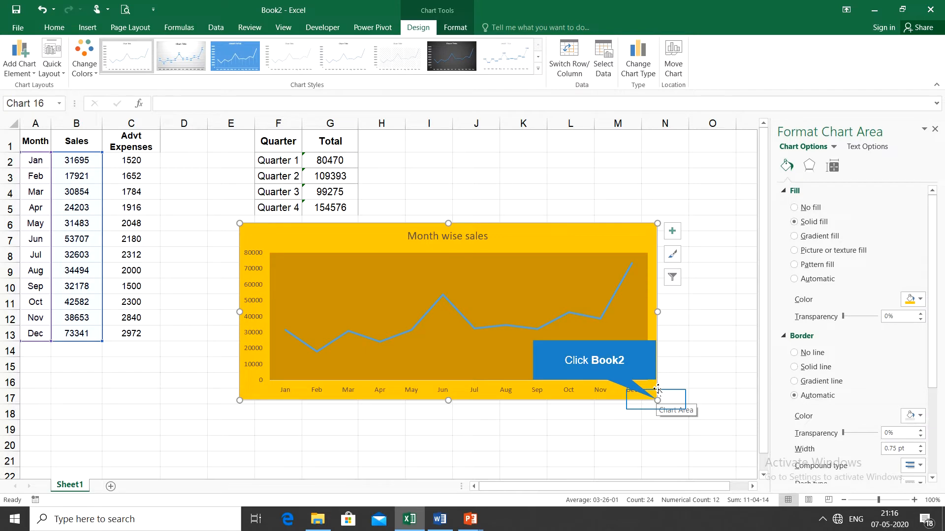
pyautogui.moveTo(656, 400); pyautogui.dragTo(684, 403)
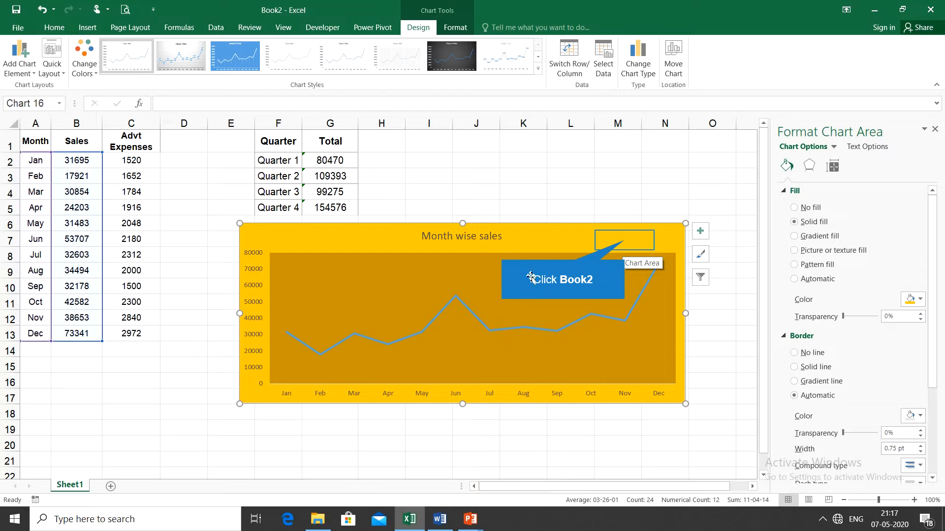
# Step: Change the chart type to clustered column and enlarge the chart towards its lower left, into column D
pyautogui.click(625, 248)
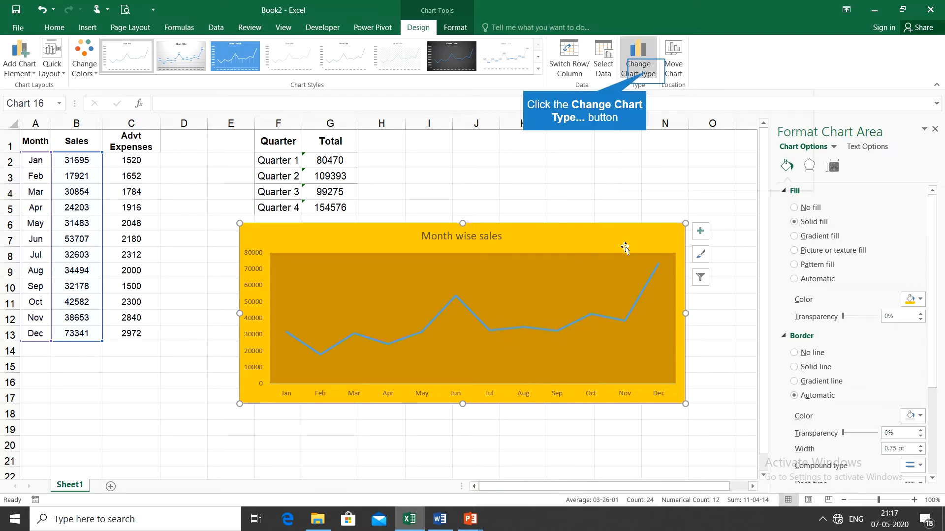
pyautogui.click(648, 73)
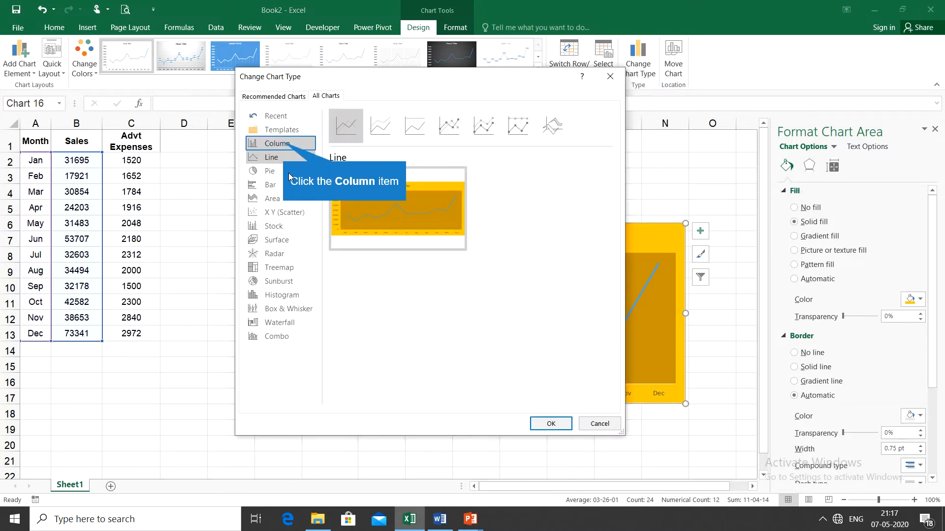
pyautogui.click(284, 147)
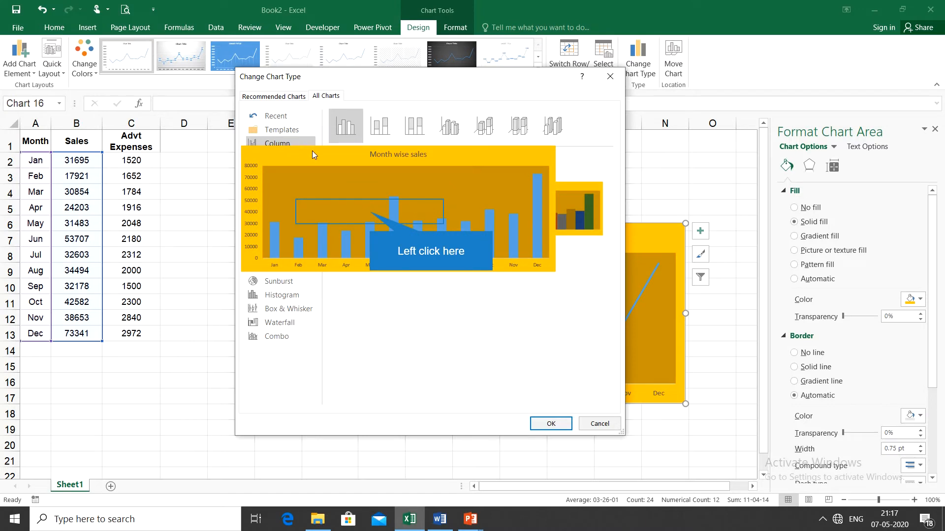
pyautogui.click(349, 194)
pyautogui.click(559, 428)
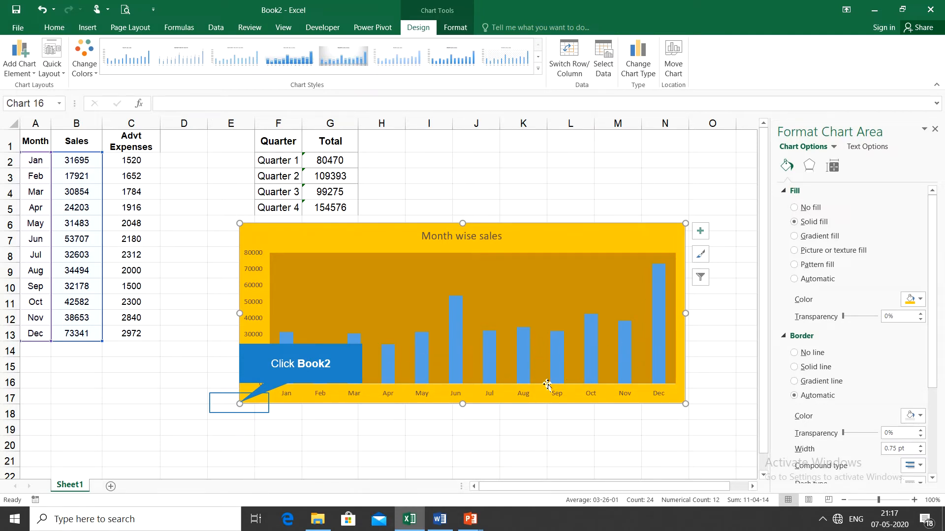
pyautogui.moveTo(230, 407); pyautogui.dragTo(173, 434)
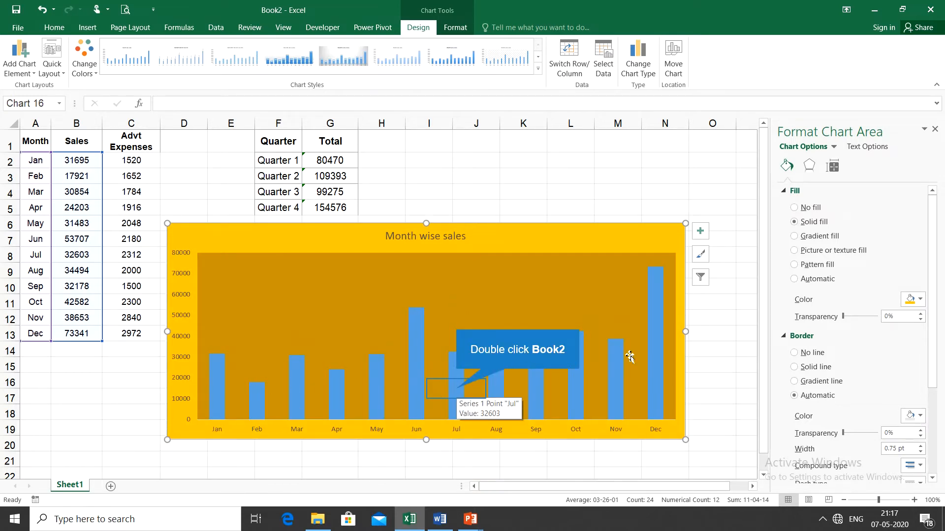
# Step: Vary the fill colours of the sales columns by point
pyautogui.click(457, 392)
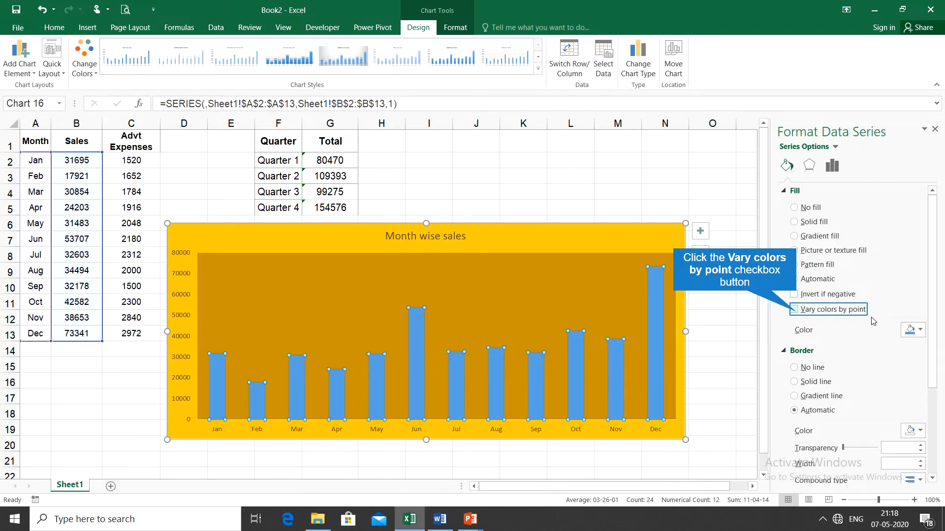
pyautogui.click(794, 309)
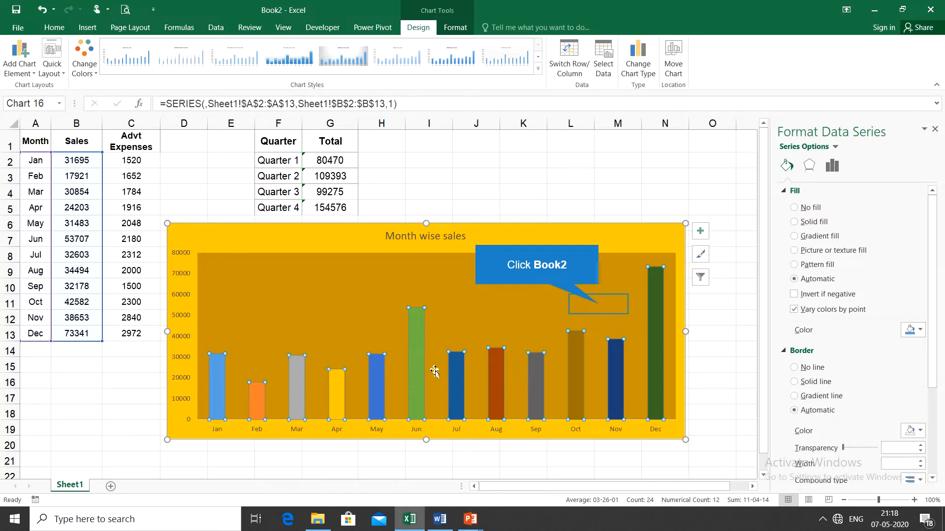
# Step: Change the plot area's solid fill to light grey after trying medium grey and pale blue
pyautogui.click(630, 370)
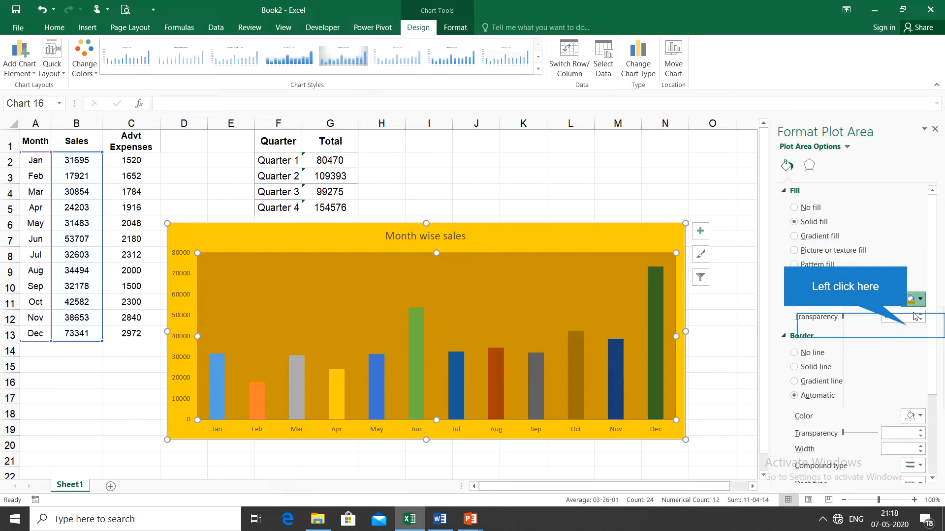
pyautogui.click(909, 327)
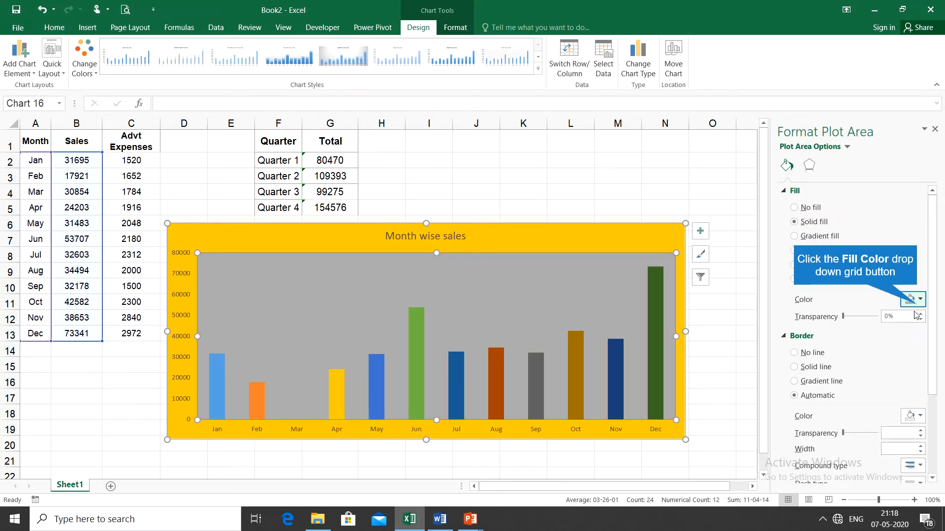
pyautogui.click(918, 304)
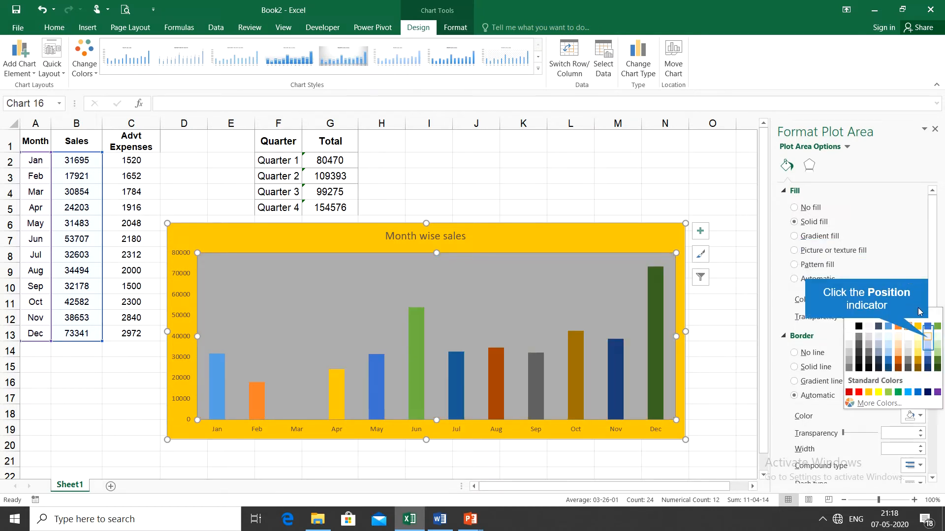
pyautogui.click(928, 335)
pyautogui.click(920, 300)
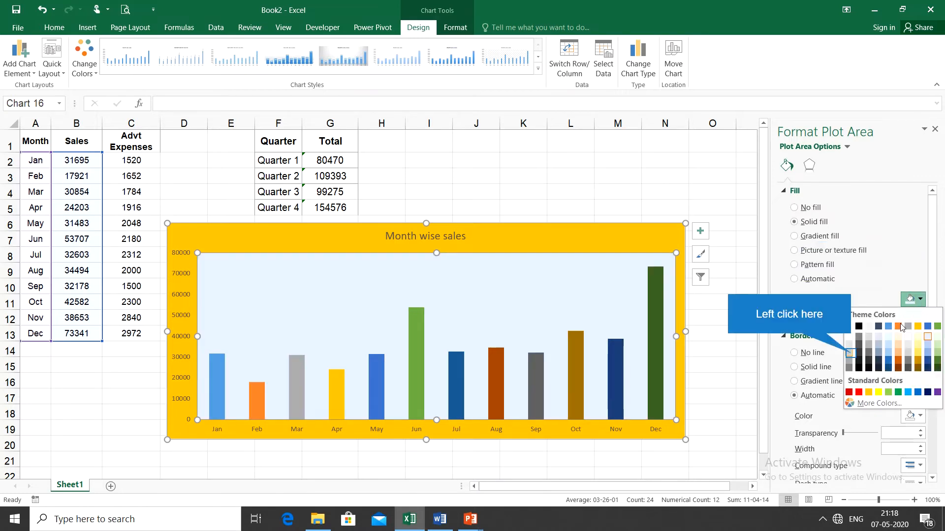
pyautogui.click(851, 354)
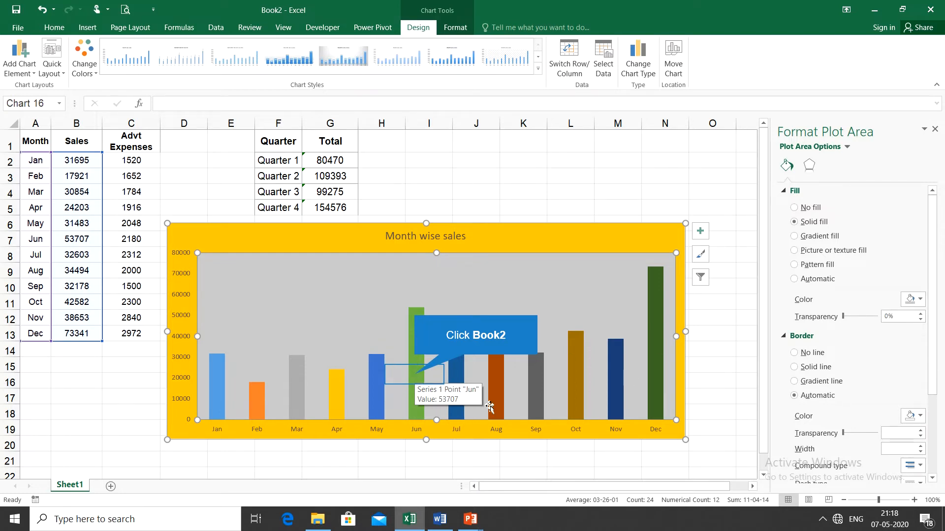
# Step: Add data labels to the sales columns and stretch the chart upward to about row 4
pyautogui.click(415, 378)
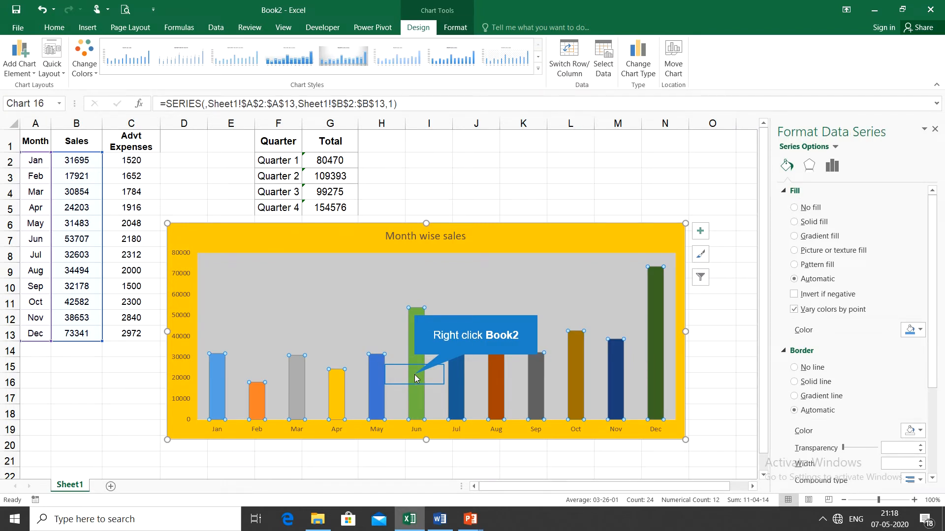
pyautogui.rightClick(415, 377)
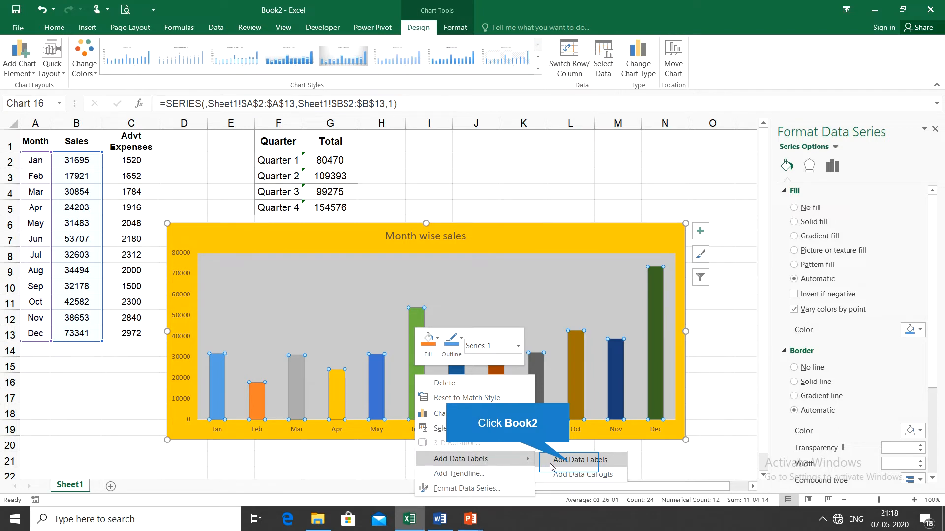
pyautogui.click(570, 465)
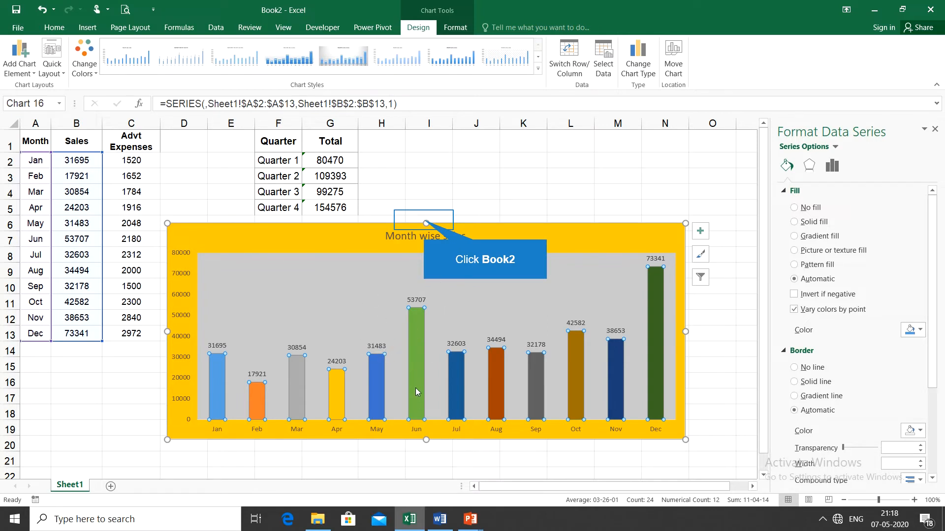
pyautogui.moveTo(420, 226); pyautogui.dragTo(420, 197)
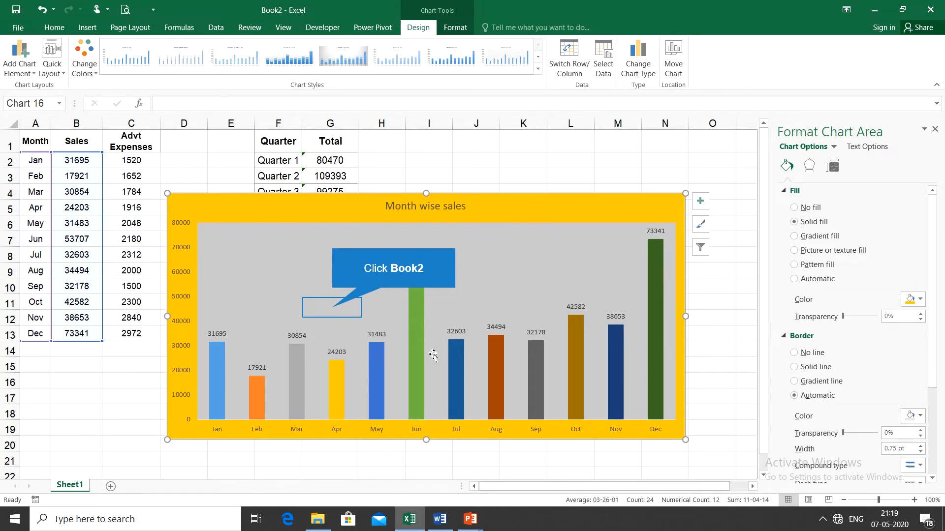
pyautogui.click(332, 309)
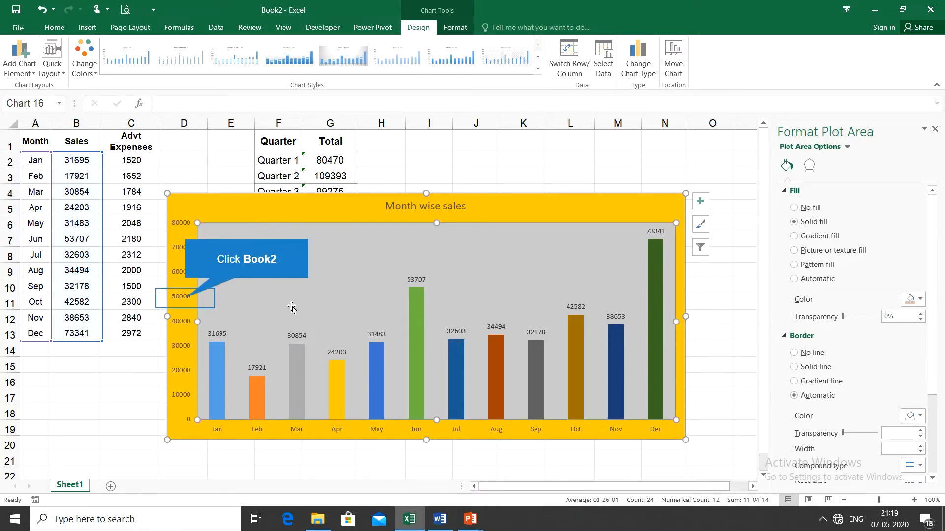
pyautogui.click(188, 306)
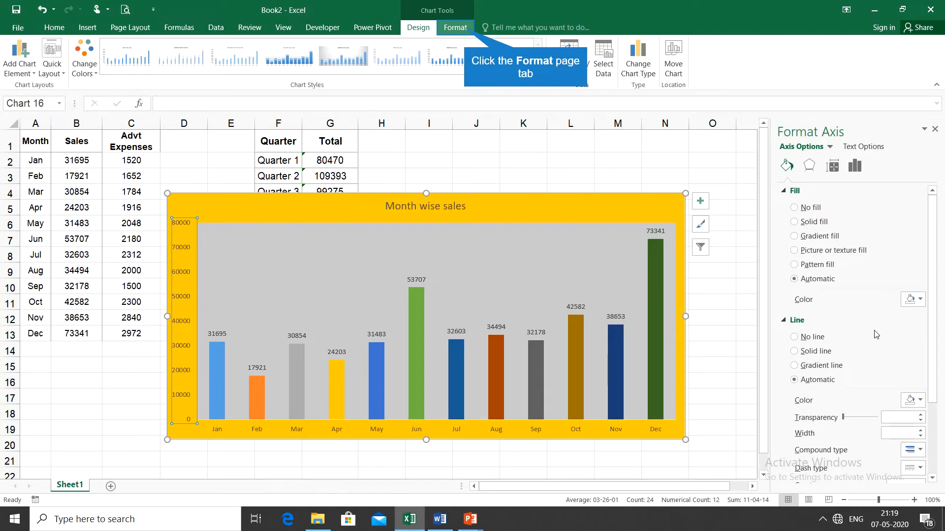
pyautogui.click(460, 30)
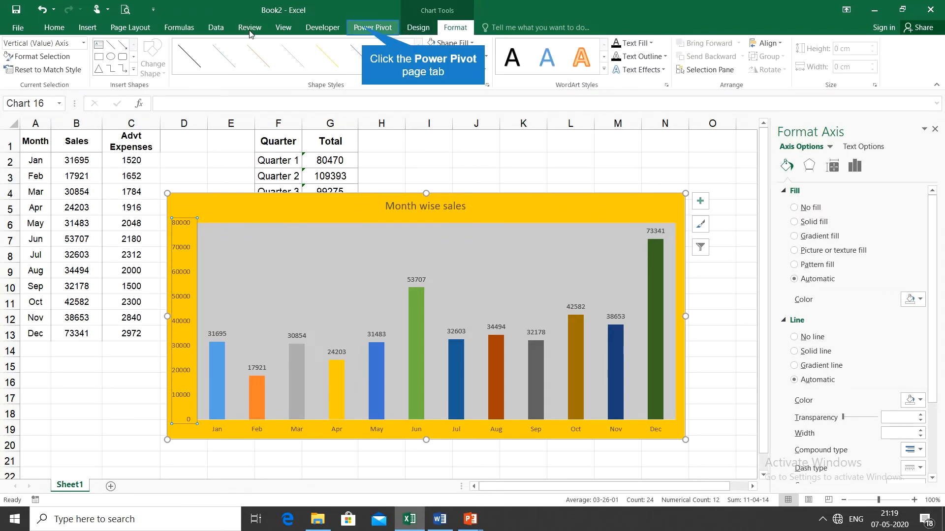
pyautogui.click(366, 29)
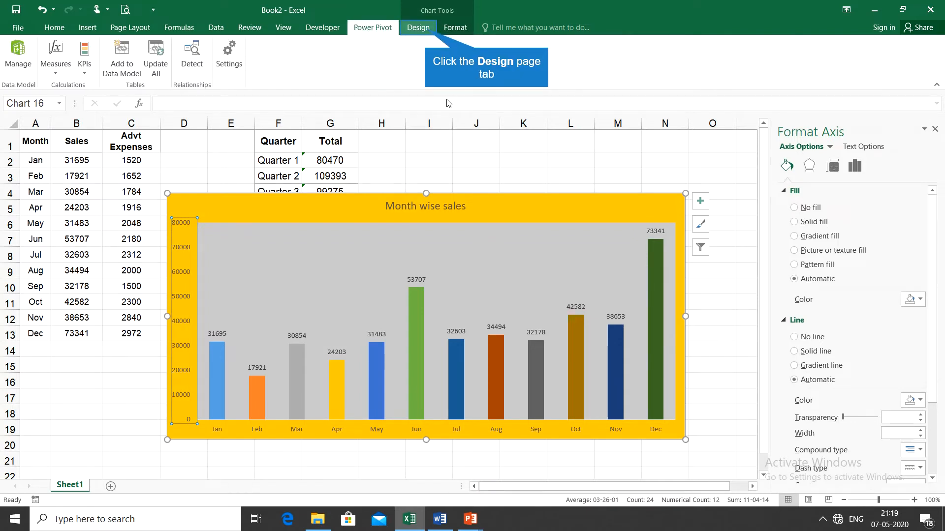
pyautogui.click(419, 28)
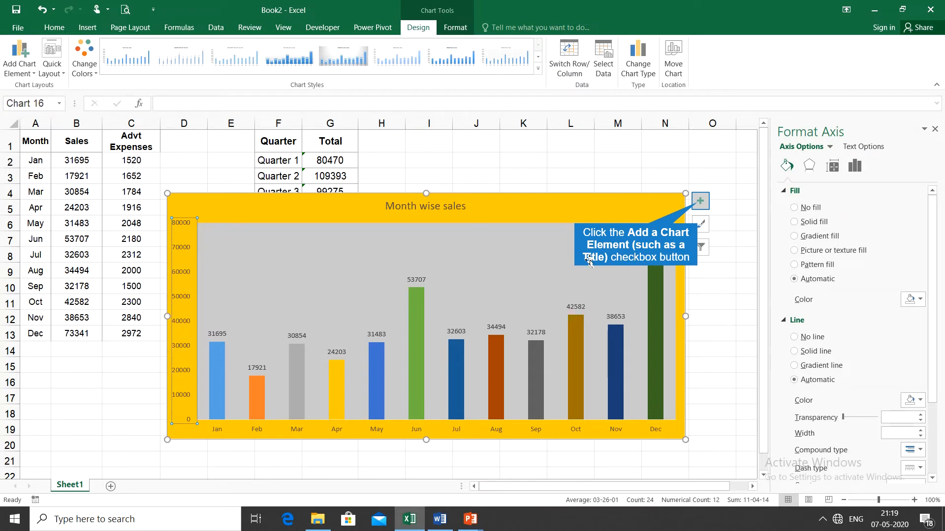
# Step: Add axis titles to the column chart and set the vertical axis title to "Sales"
pyautogui.click(699, 200)
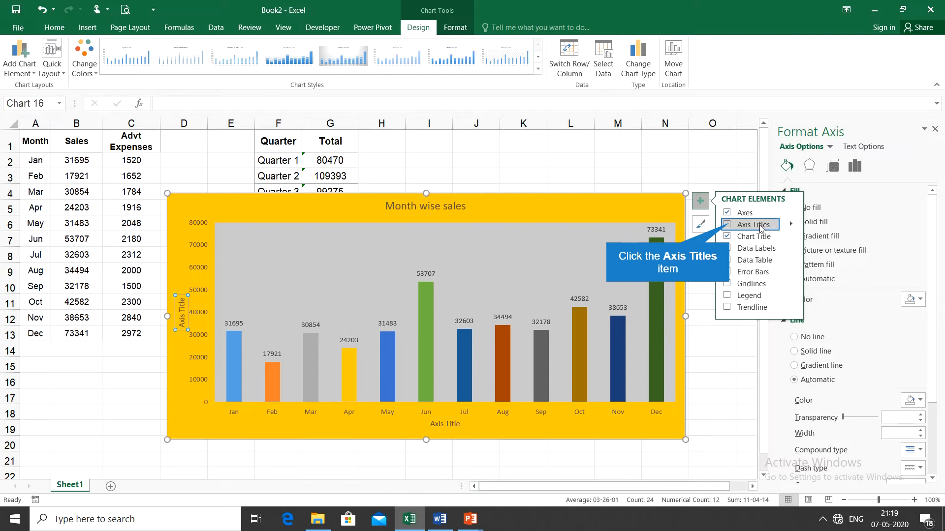
pyautogui.click(731, 227)
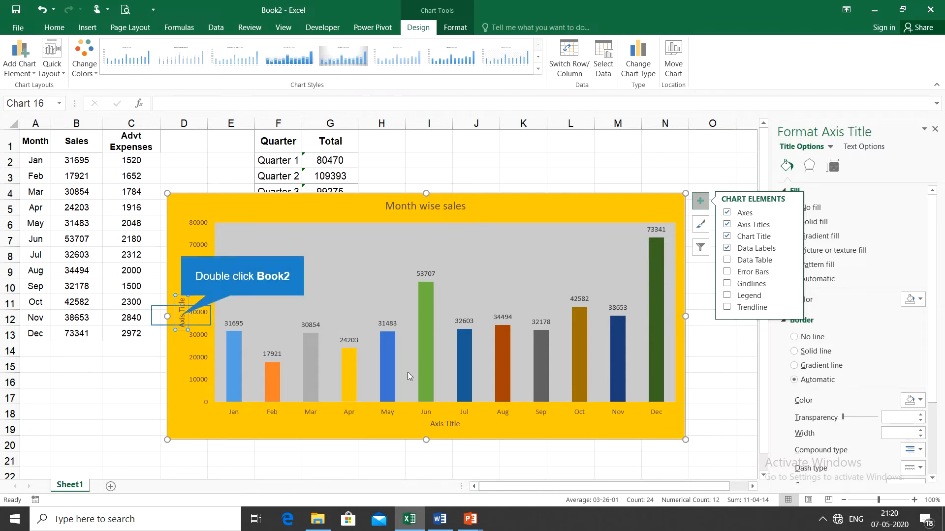
pyautogui.click(184, 313)
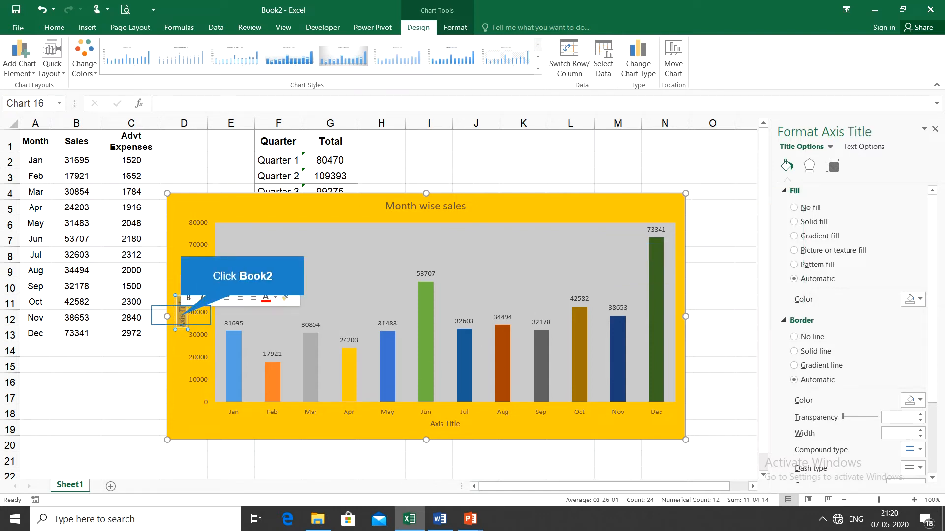
pyautogui.click(183, 313)
pyautogui.write('Sal')
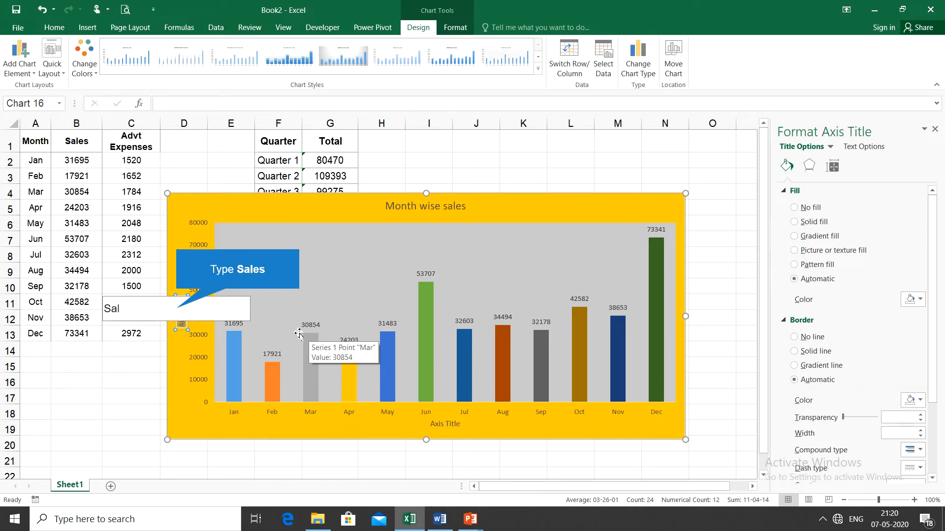
pyautogui.write('es')
pyautogui.press('Escape')
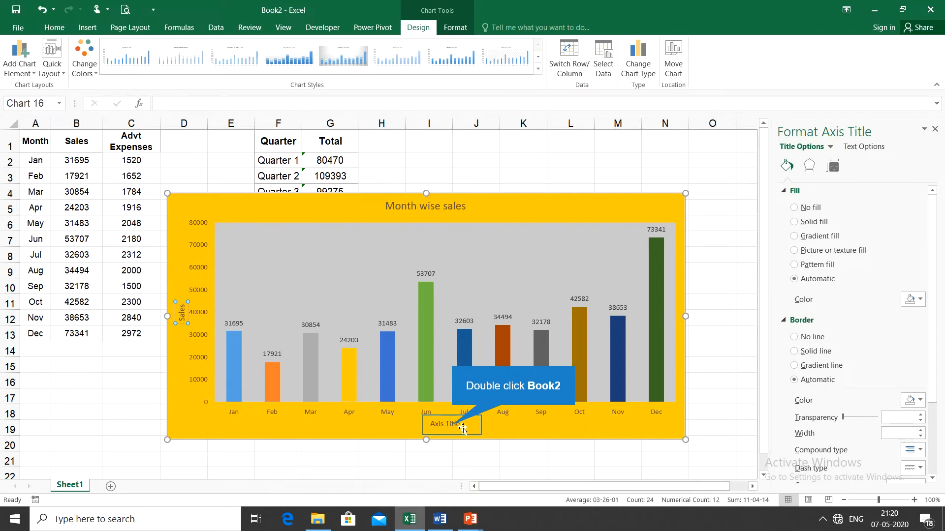
# Step: Set the horizontal axis title to "Month"
pyautogui.click(407, 424)
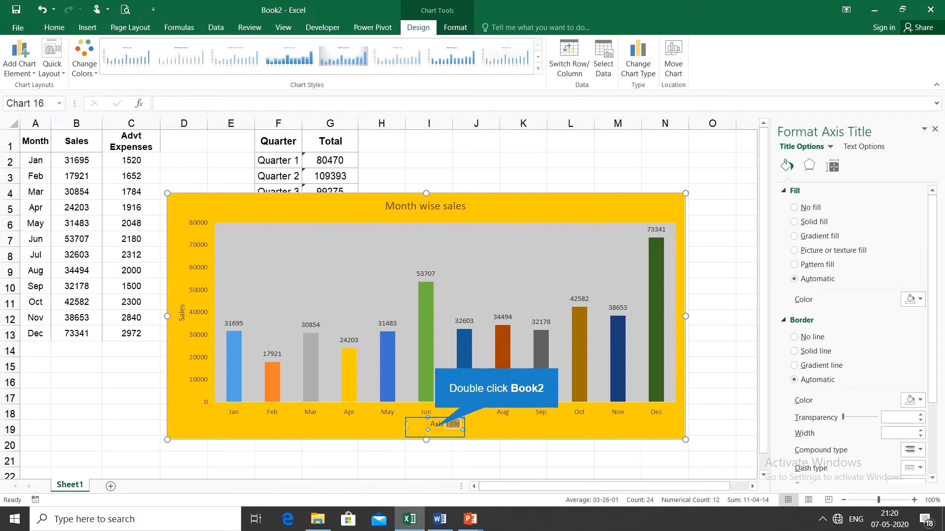
pyautogui.doubleClick(435, 426)
pyautogui.write('Mont')
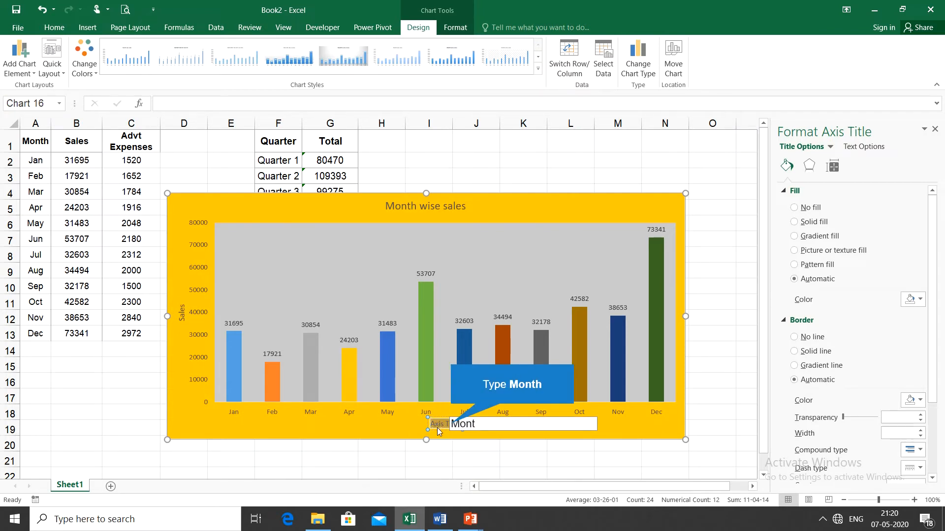
pyautogui.write('h')
pyautogui.press('Escape')
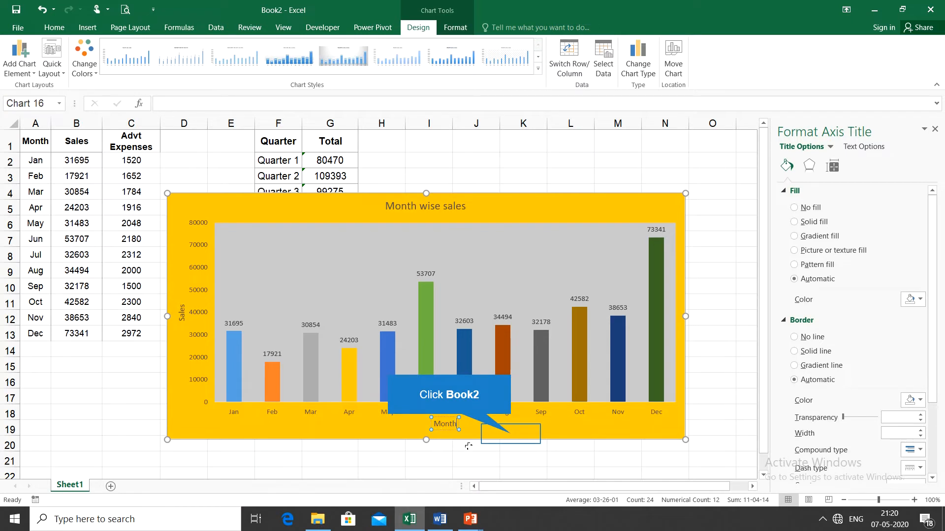
pyautogui.click(463, 437)
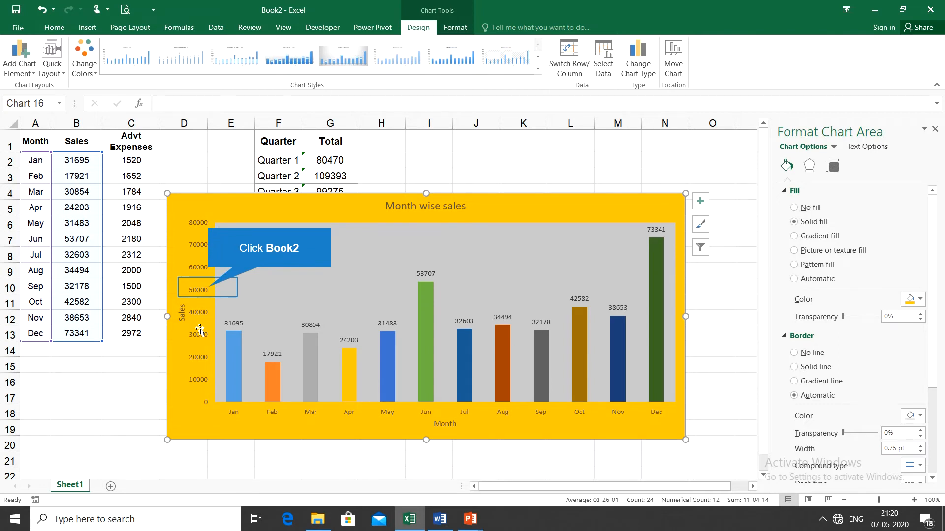
# Step: Set the vertical axis's maximum bound to 73500
pyautogui.click(207, 290)
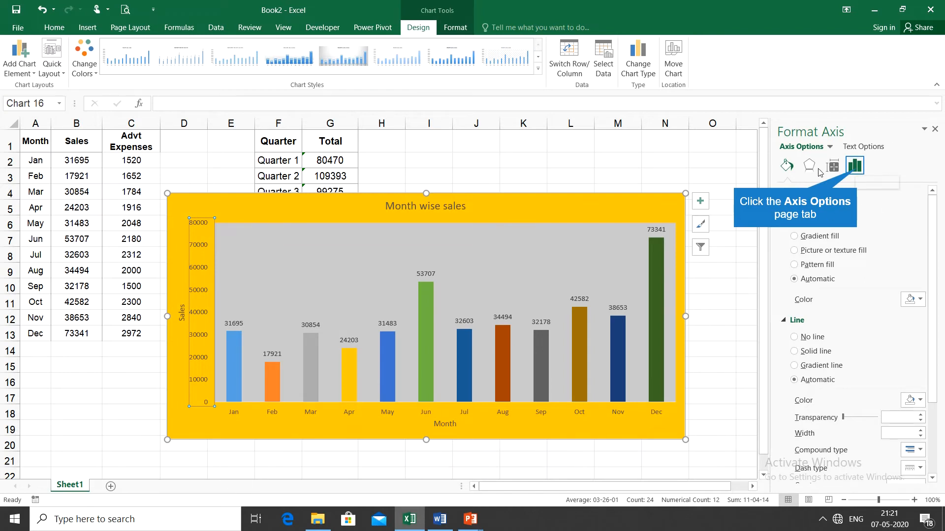
pyautogui.click(856, 169)
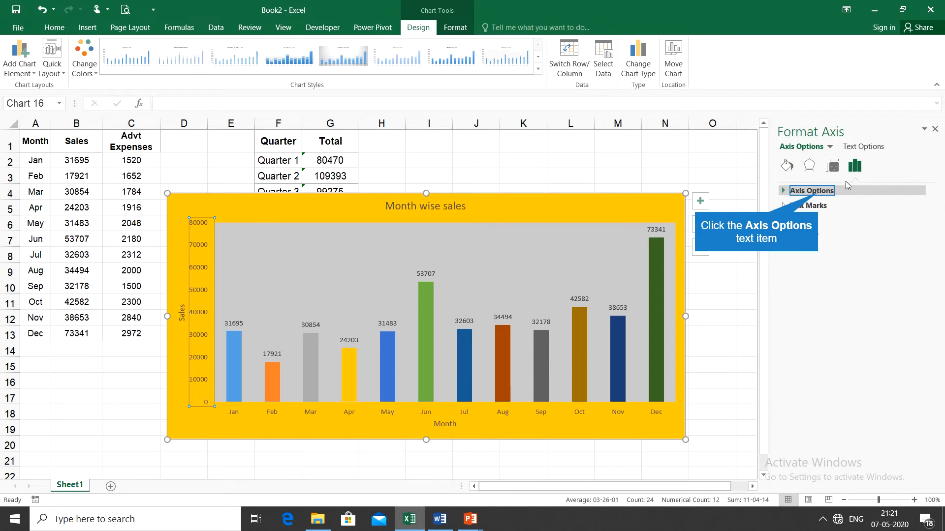
pyautogui.click(819, 195)
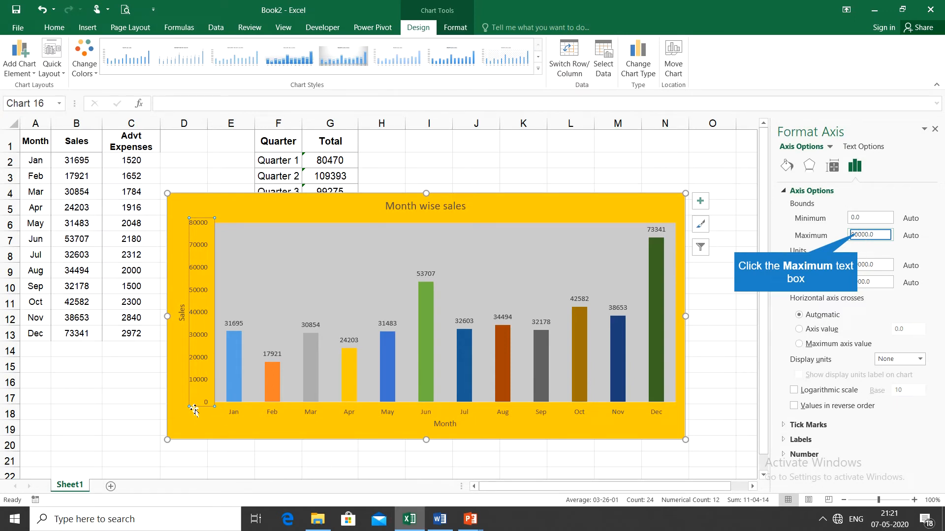
pyautogui.click(859, 236)
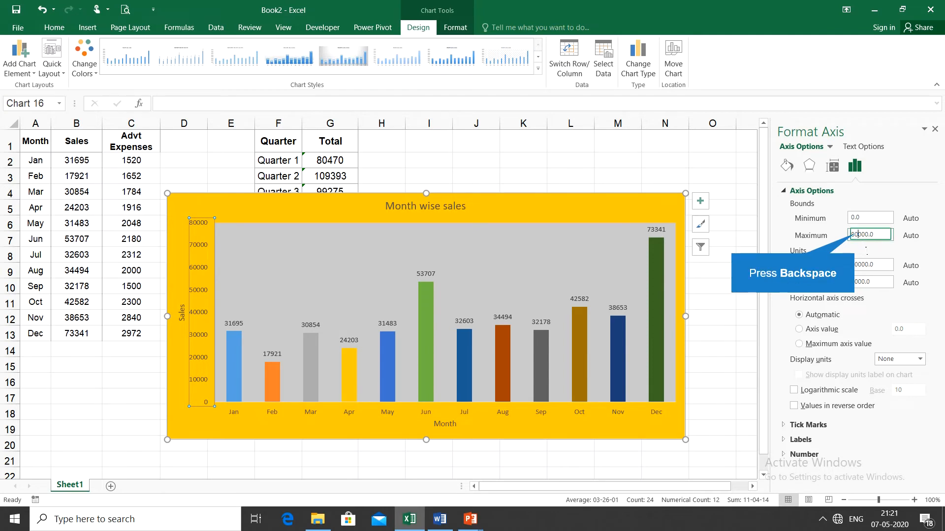
pyautogui.press('BackSpace')
pyautogui.write('735')
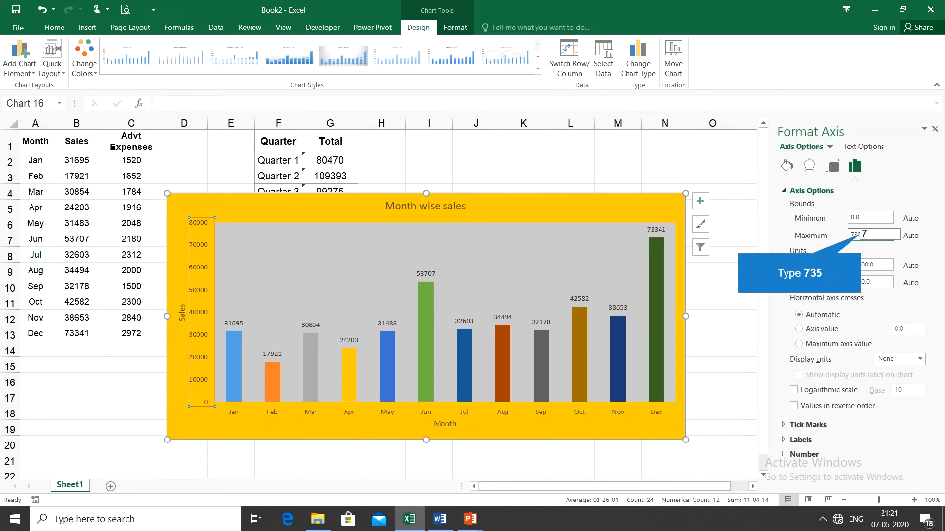
pyautogui.press('Delete')
pyautogui.press('Return')
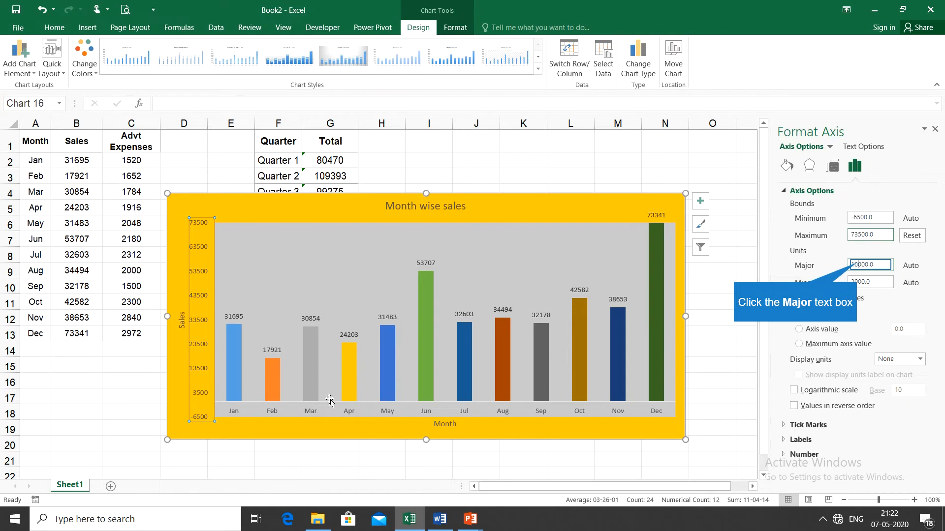
# Step: Set the vertical axis's major unit to 5000
pyautogui.press('BackSpace')
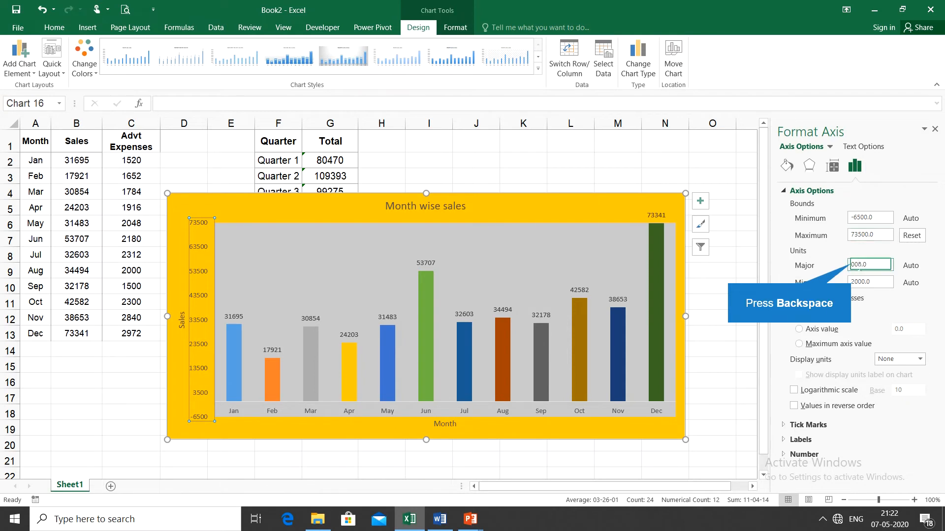
pyautogui.write('5')
pyautogui.press('Return')
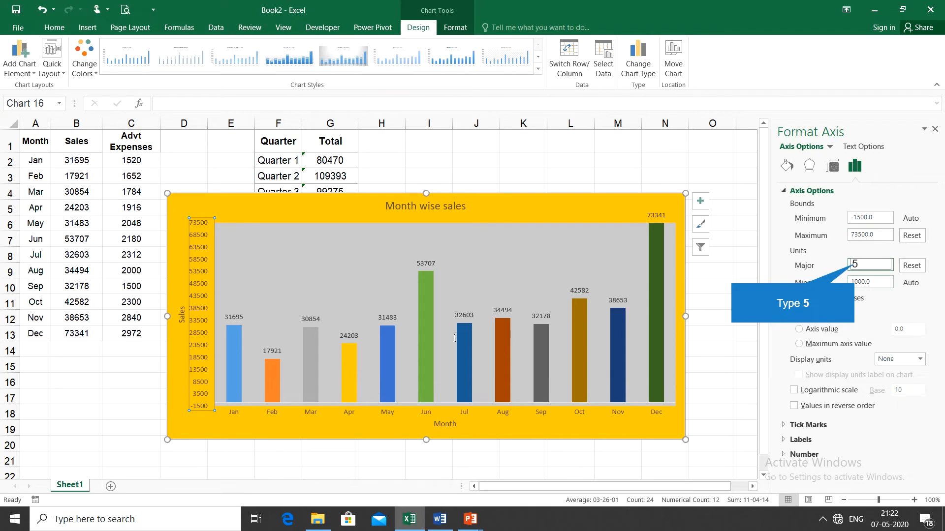
# Step: Set the vertical axis's major unit to 10000 and its minimum bound to 0
pyautogui.press('BackSpace')
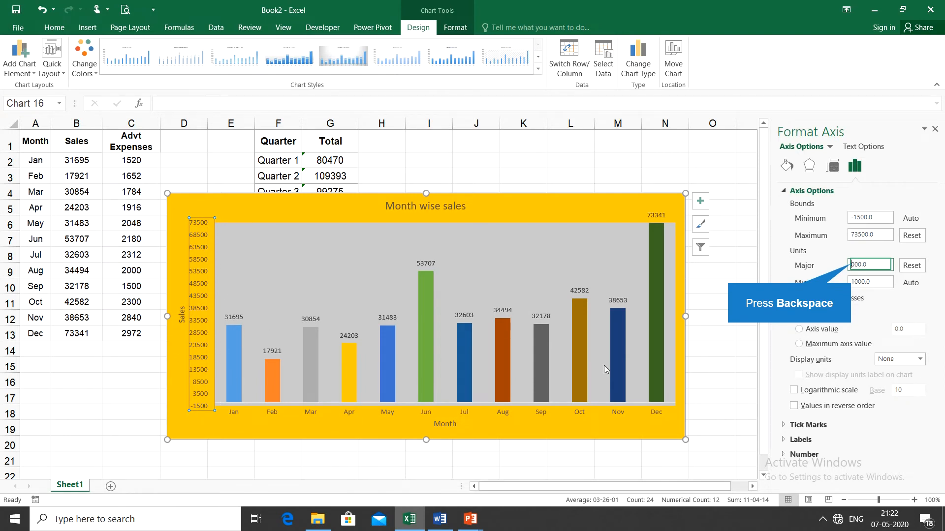
pyautogui.press('BackSpace')
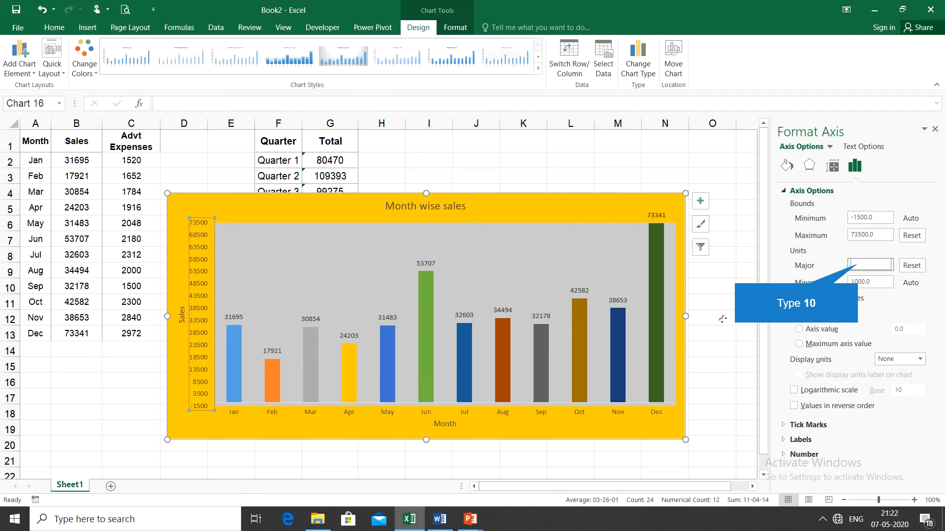
pyautogui.write('10')
pyautogui.press('Return')
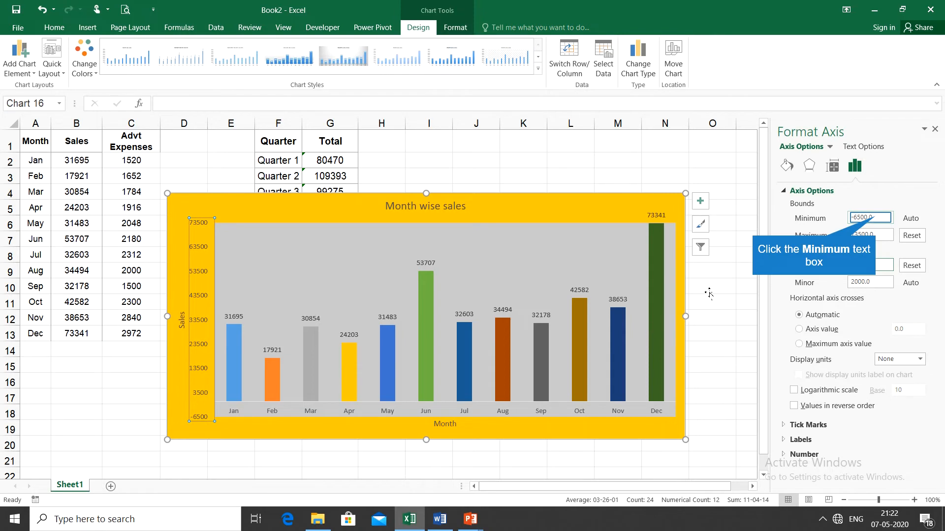
pyautogui.click(875, 217)
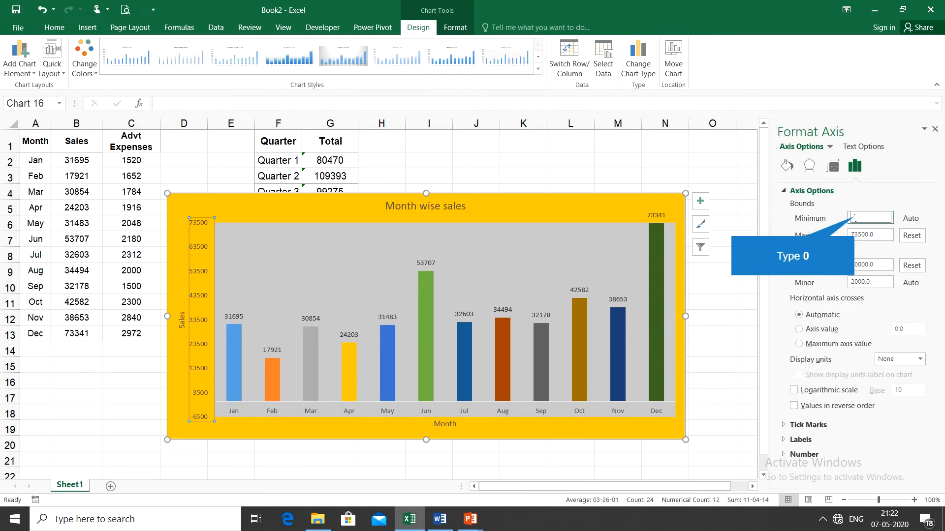
pyautogui.press('Return')
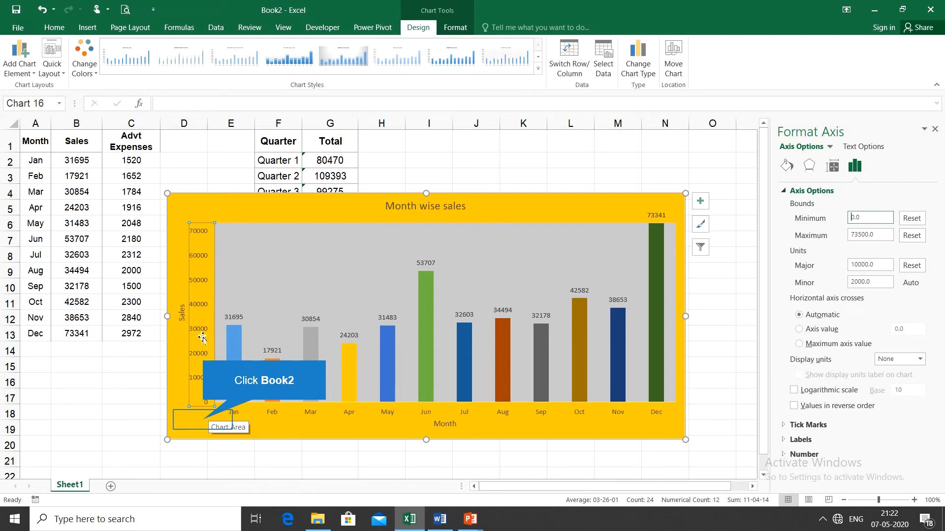
# Step: Delete the whole "Month wise sales" column chart from the sheet
pyautogui.click(206, 418)
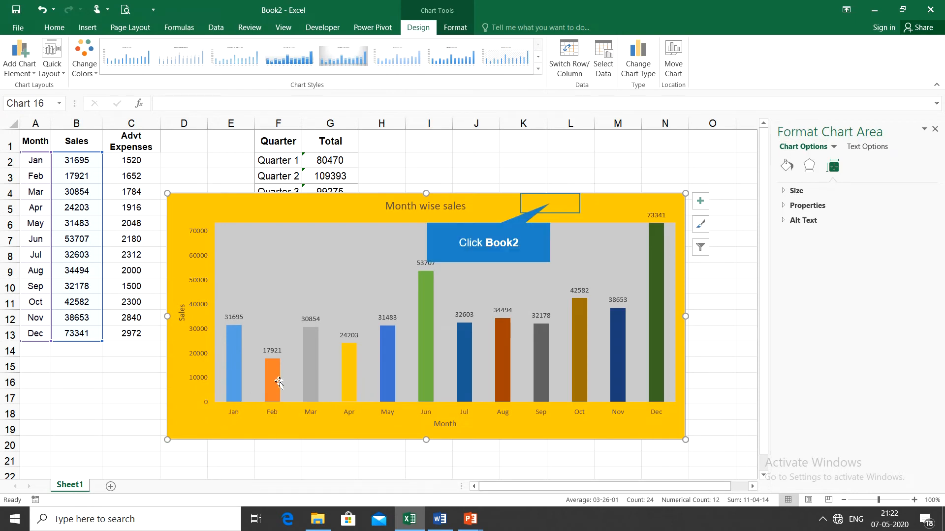
pyautogui.click(550, 203)
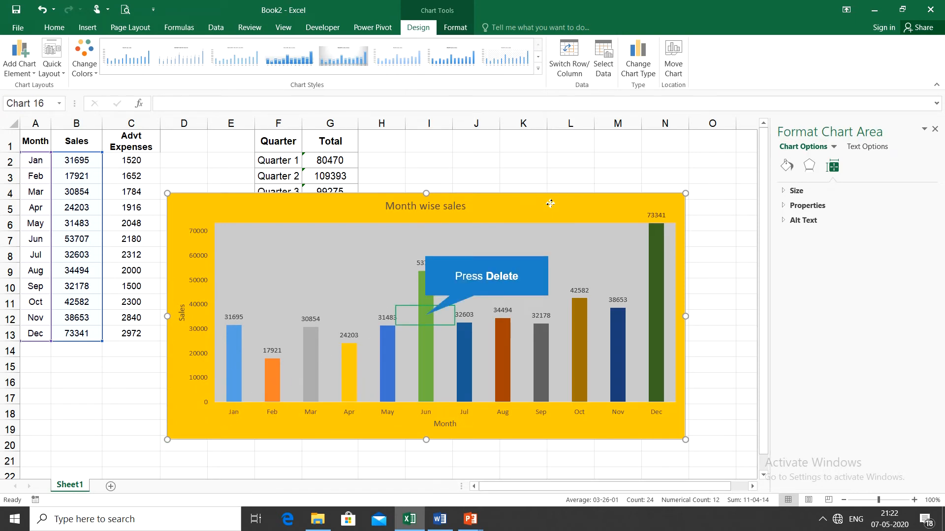
pyautogui.press('Delete')
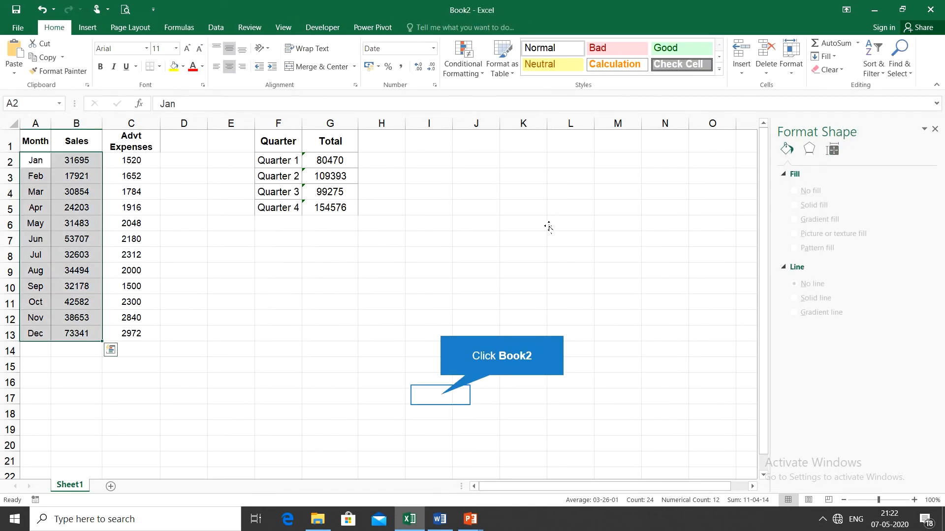
pyautogui.click(440, 396)
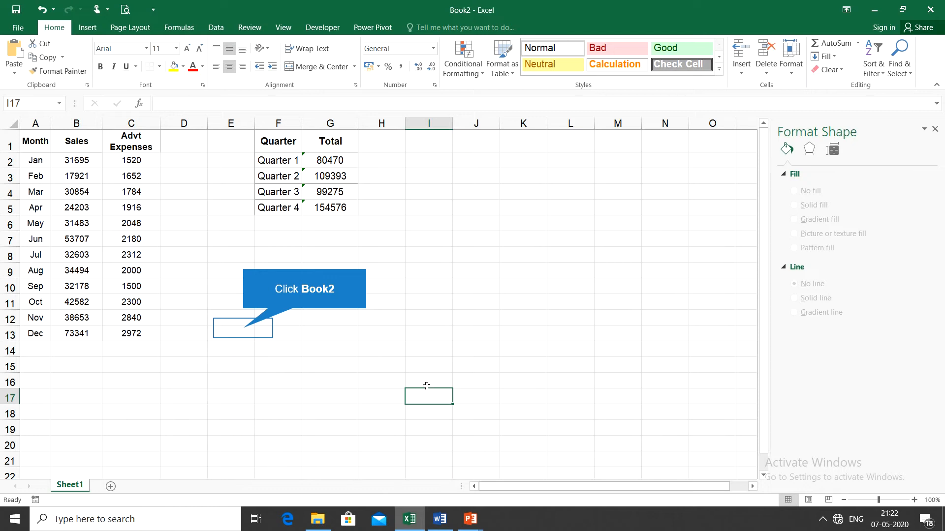
pyautogui.click(239, 328)
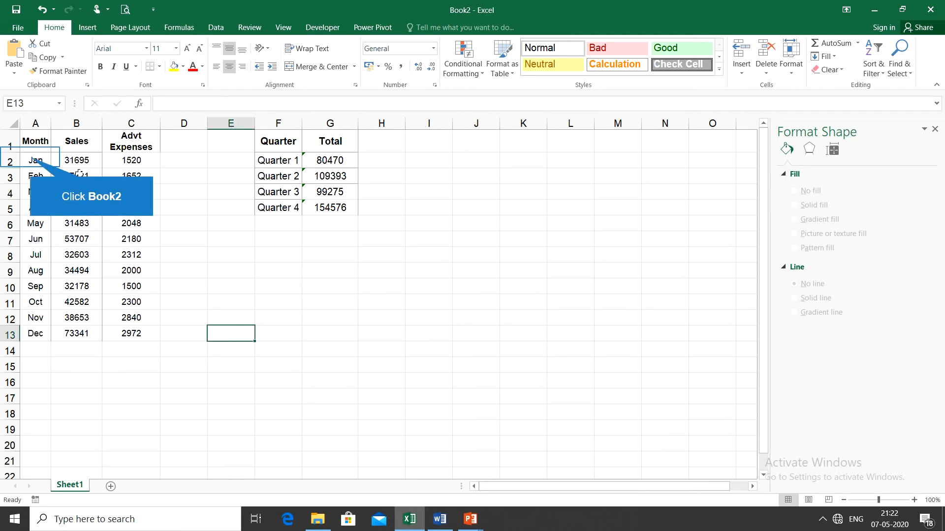
# Step: Insert a 2-D clustered column chart of the month, sales and advertising data in A2:C13 and widen it to reach column N
pyautogui.moveTo(32, 159); pyautogui.dragTo(128, 327)
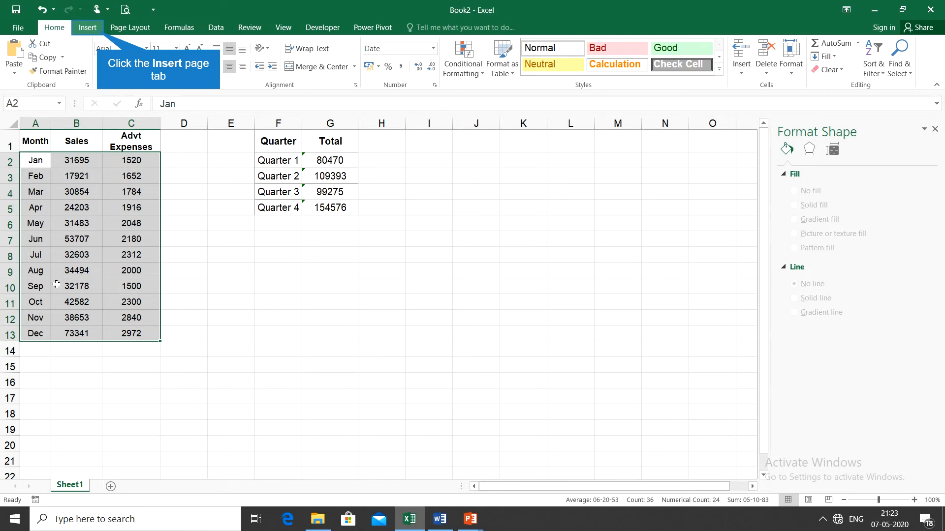
pyautogui.click(88, 27)
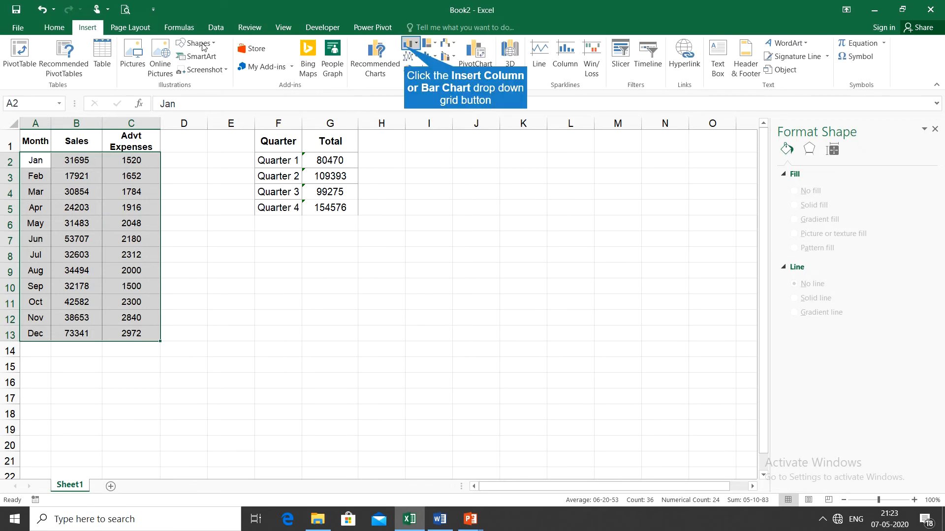
pyautogui.click(405, 52)
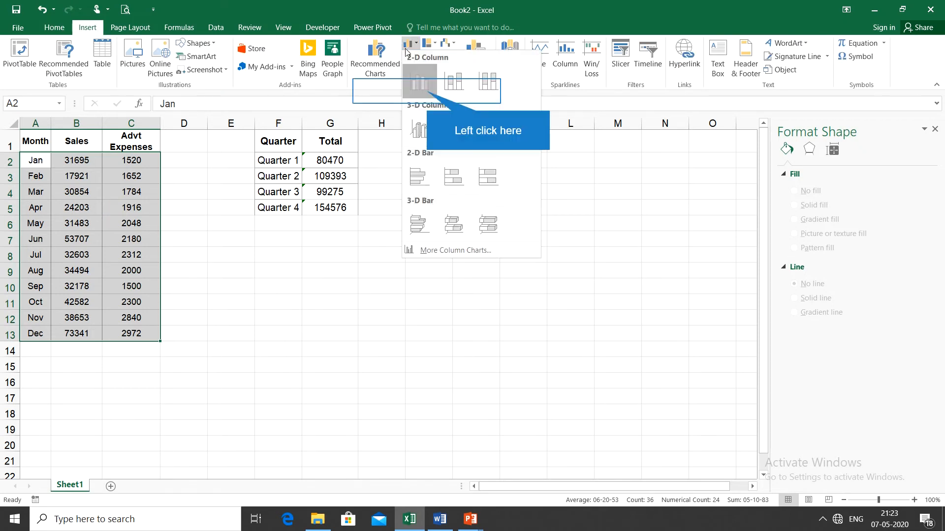
pyautogui.click(426, 84)
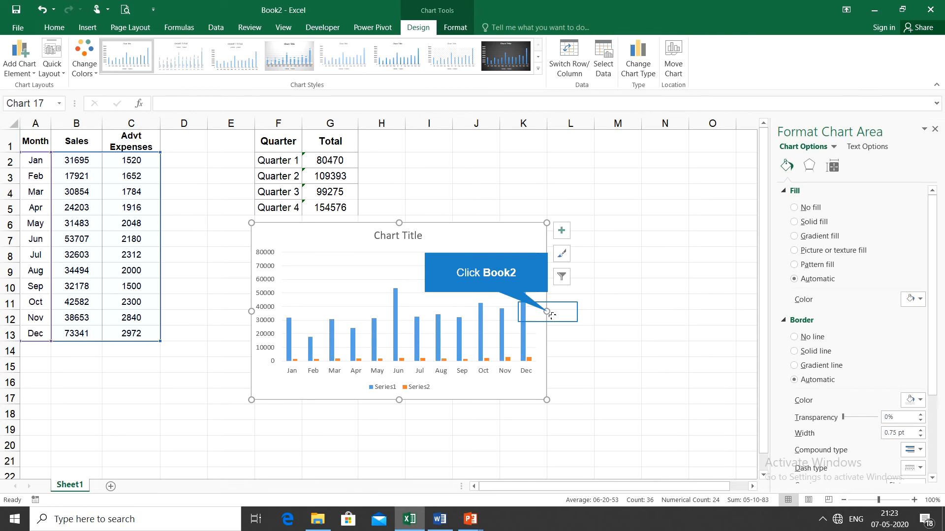
pyautogui.moveTo(548, 312); pyautogui.dragTo(674, 311)
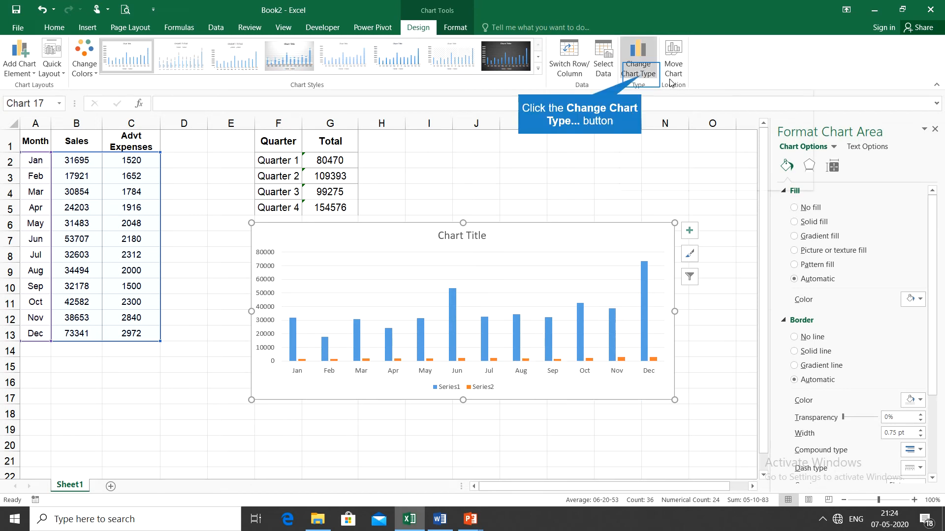
# Step: Change the chart to a combo with Series1 as clustered columns and Series2 as a line on the secondary axis
pyautogui.click(639, 77)
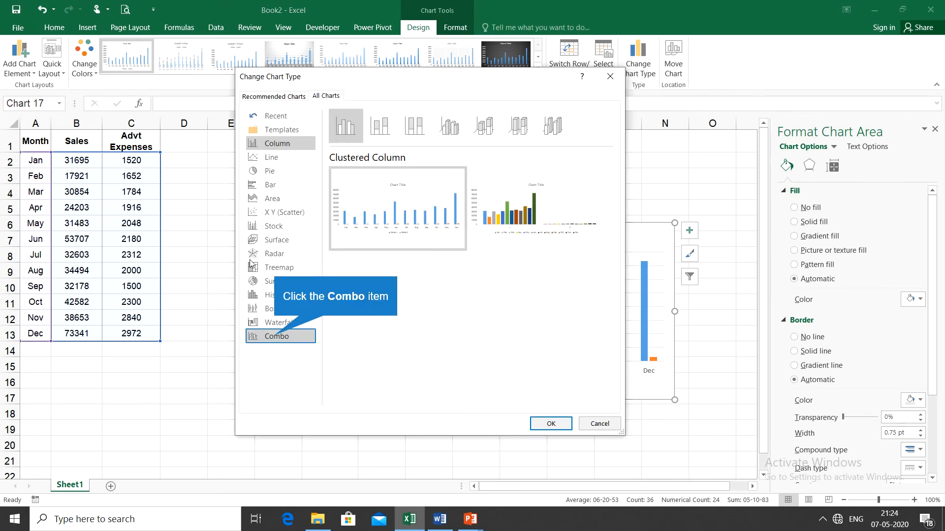
pyautogui.click(276, 339)
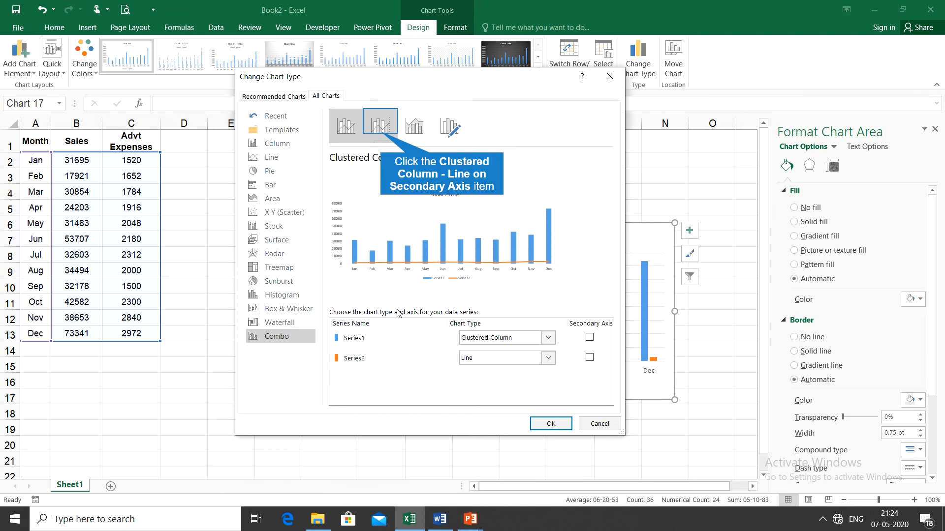
pyautogui.click(380, 134)
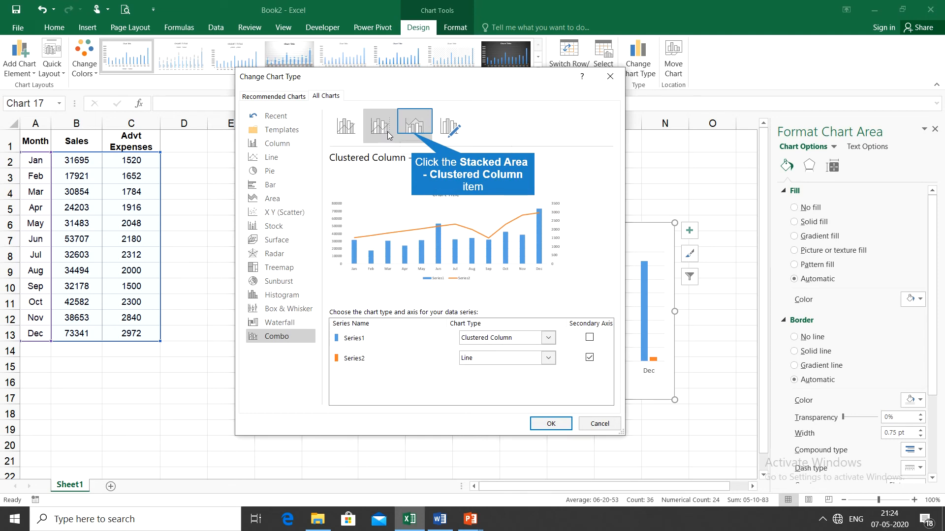
pyautogui.click(412, 132)
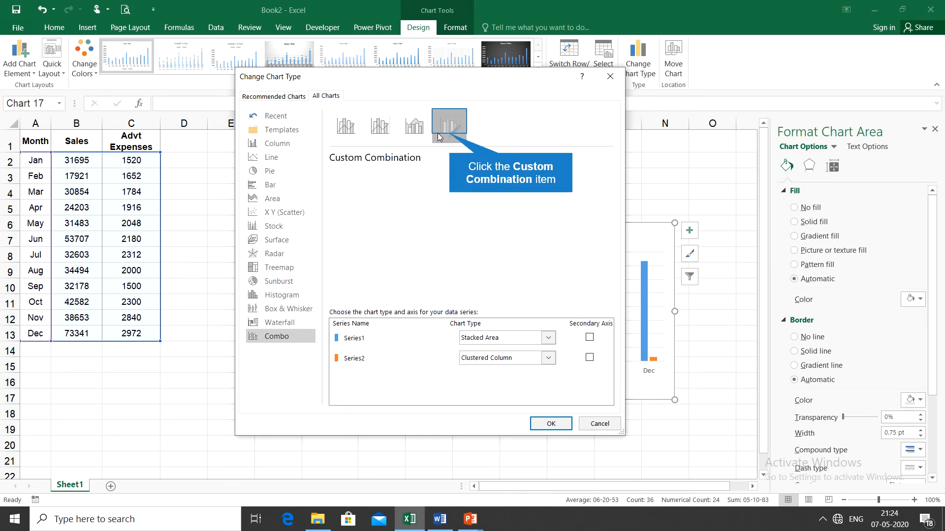
pyautogui.click(449, 134)
pyautogui.click(415, 130)
pyautogui.click(385, 126)
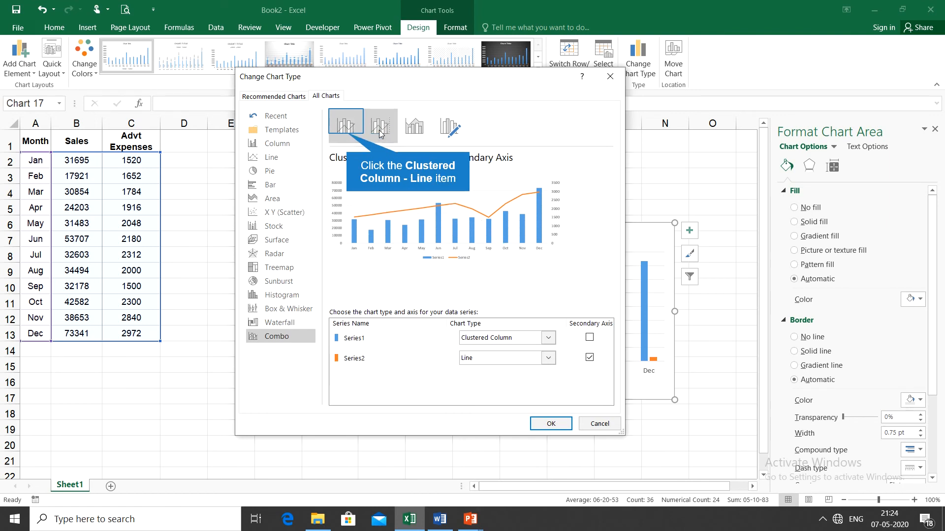
pyautogui.click(352, 136)
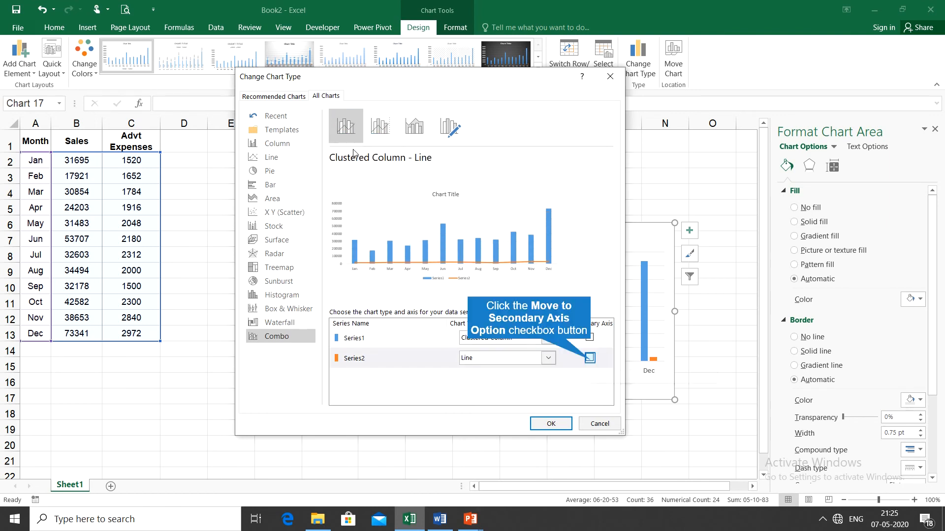
pyautogui.click(590, 359)
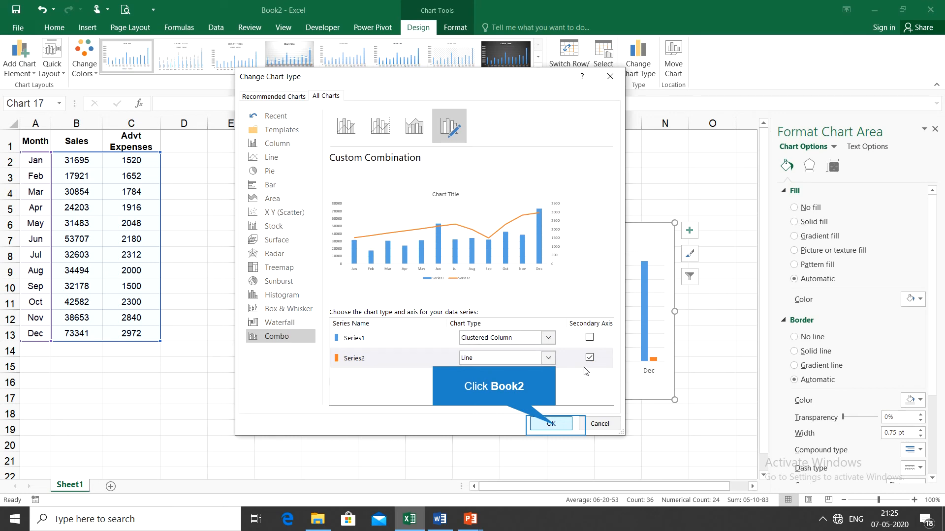
pyautogui.click(554, 425)
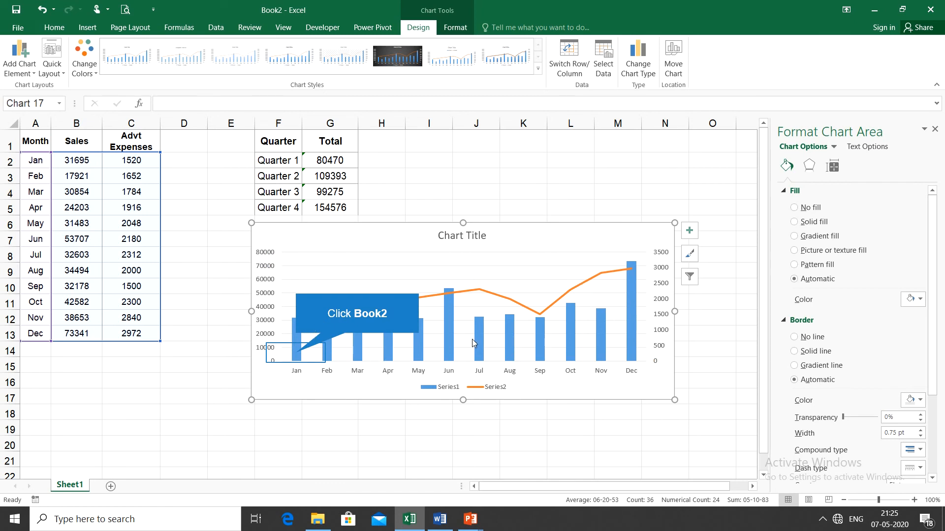
# Step: Fill all Series1 columns with gold and plot them on the secondary axis
pyautogui.click(297, 357)
pyautogui.click(297, 357)
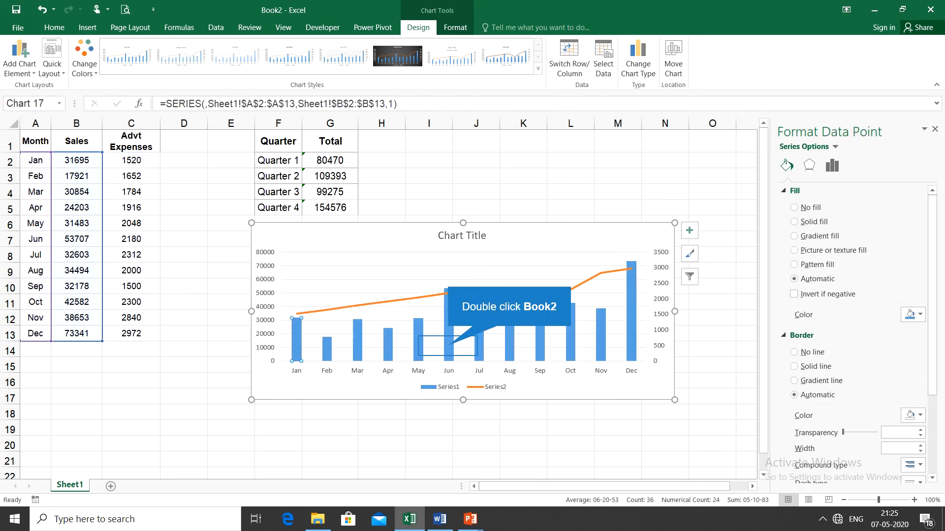
pyautogui.doubleClick(449, 348)
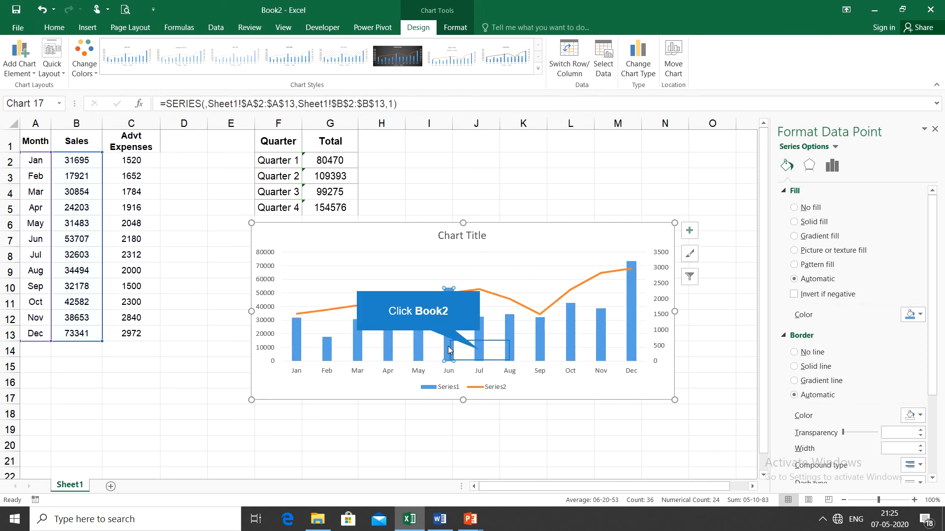
pyautogui.click(479, 351)
pyautogui.click(520, 391)
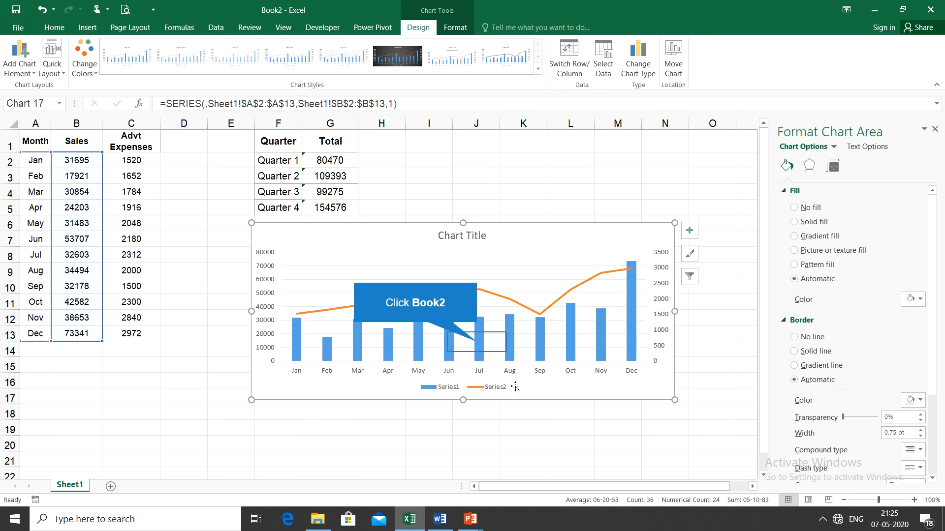
pyautogui.click(481, 346)
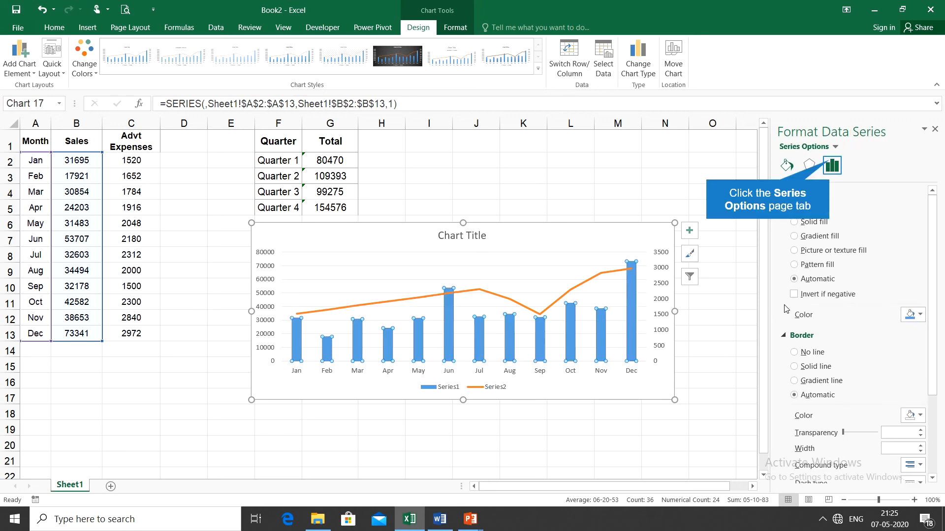
pyautogui.click(832, 166)
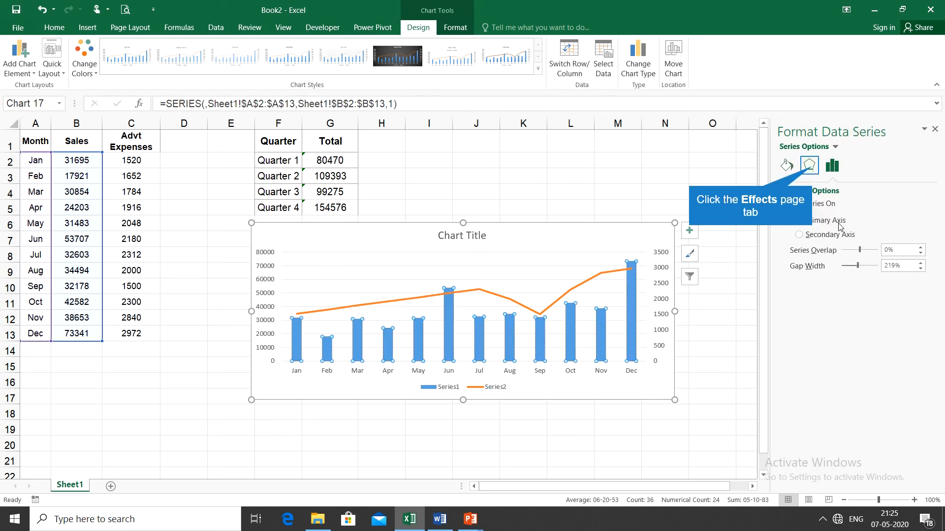
pyautogui.click(798, 171)
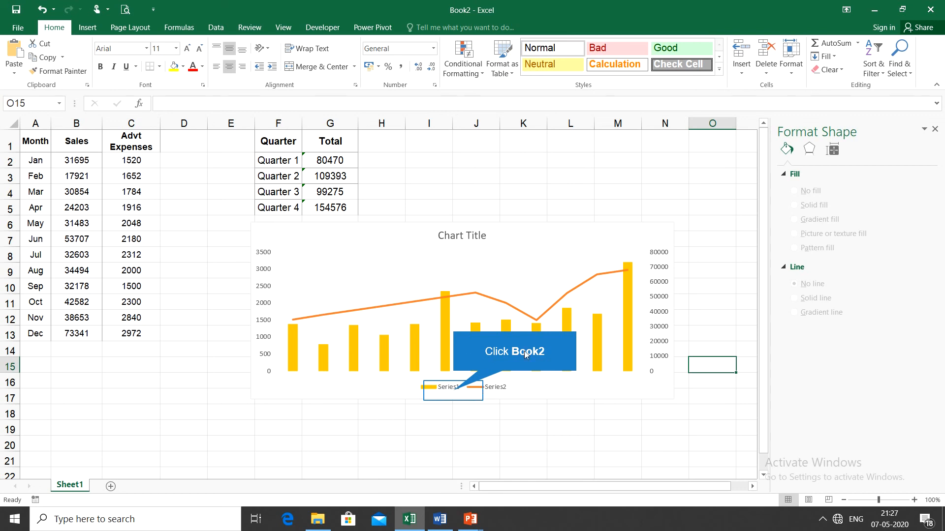
# Step: Rename Series1 as "Sales" in the chart's data source settings
pyautogui.click(455, 393)
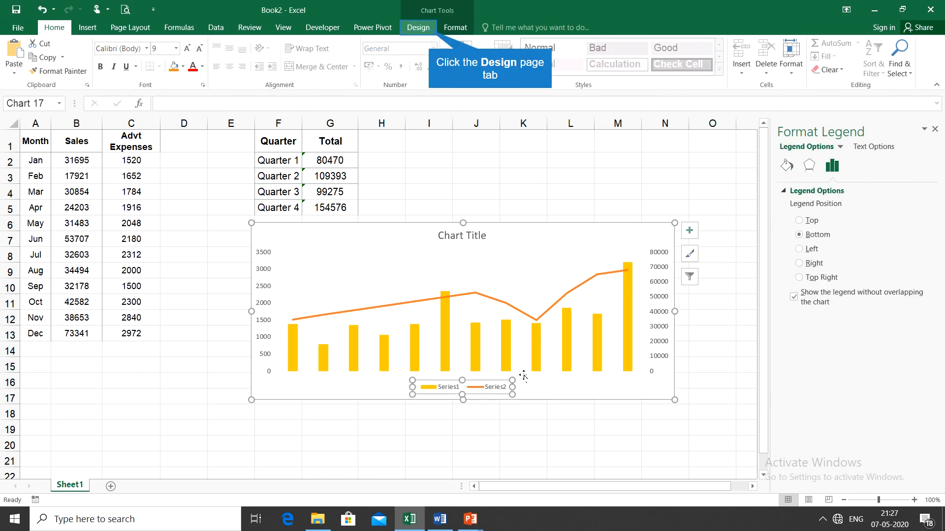
pyautogui.click(431, 30)
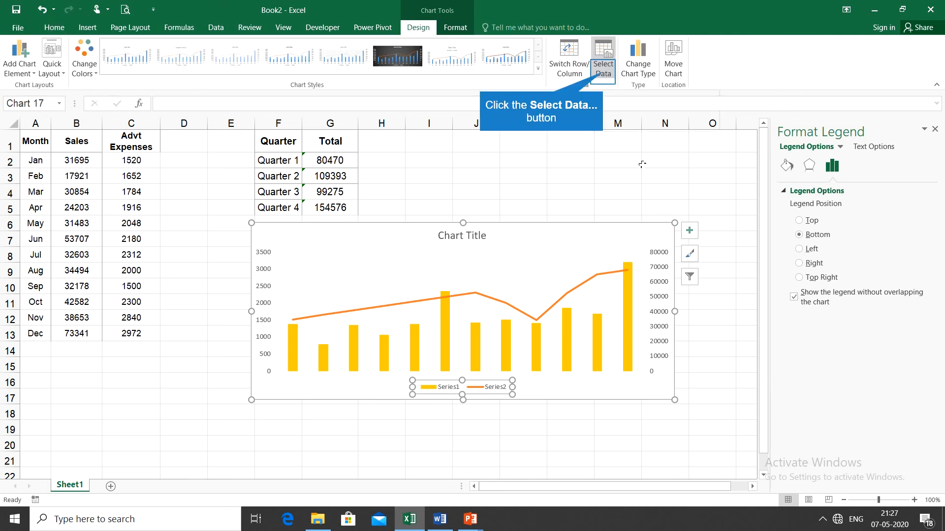
pyautogui.click(604, 73)
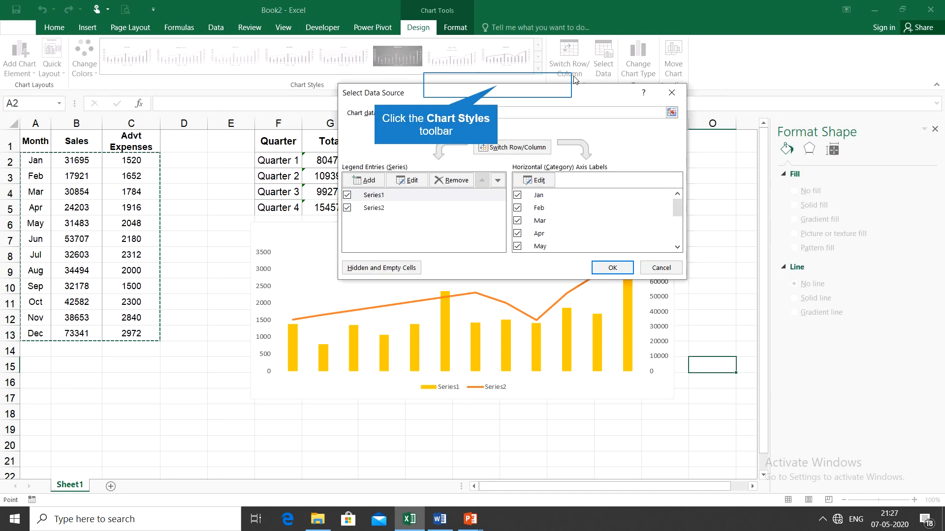
pyautogui.moveTo(497, 86); pyautogui.dragTo(469, 108)
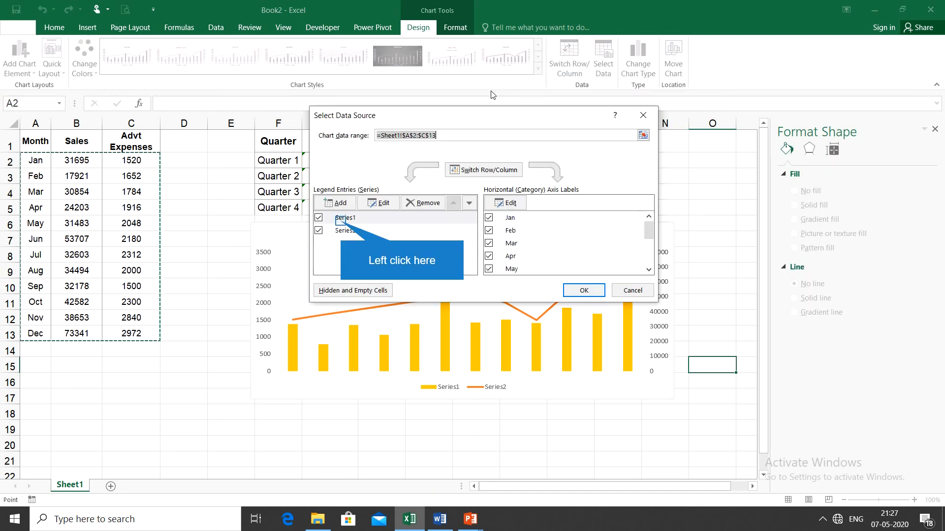
pyautogui.click(343, 220)
pyautogui.click(379, 204)
pyautogui.write('S')
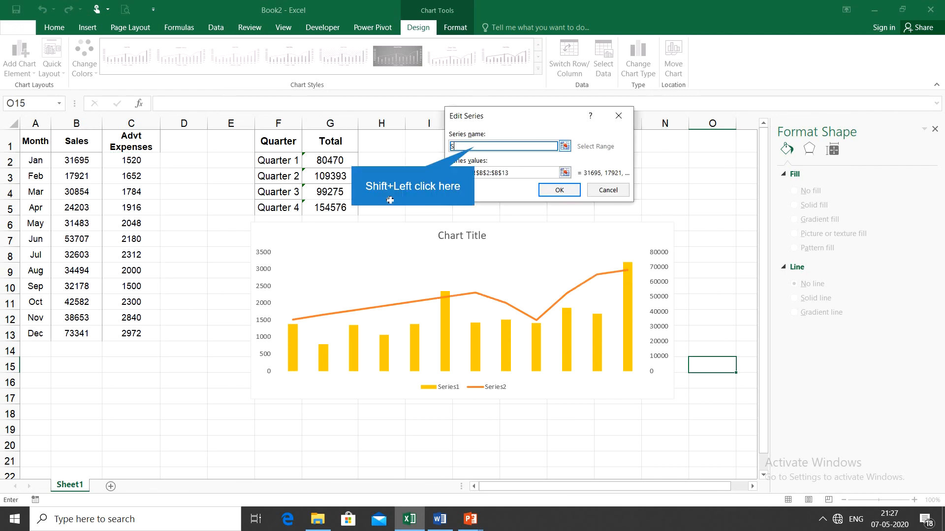
pyautogui.write('ales')
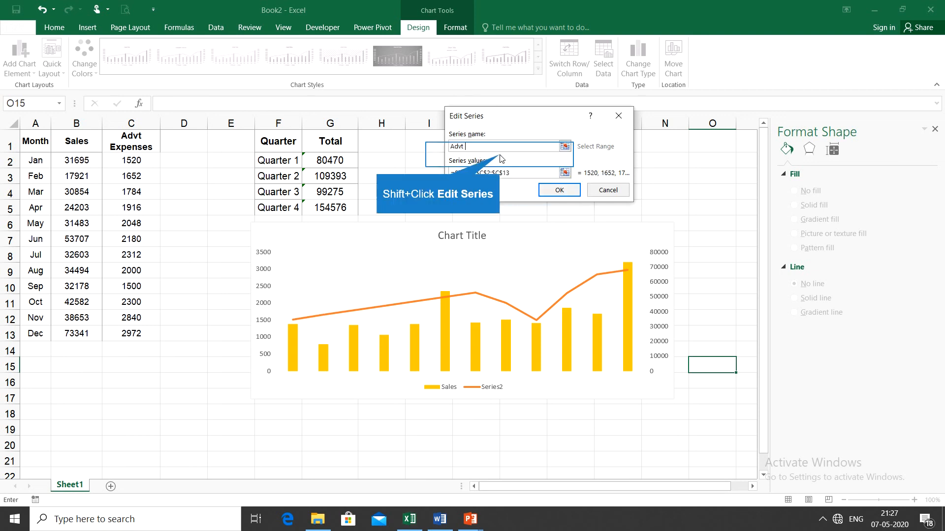
# Step: Rename Series2 as "Advt Expen" and apply the data source changes to the chart
pyautogui.write('Expoe')
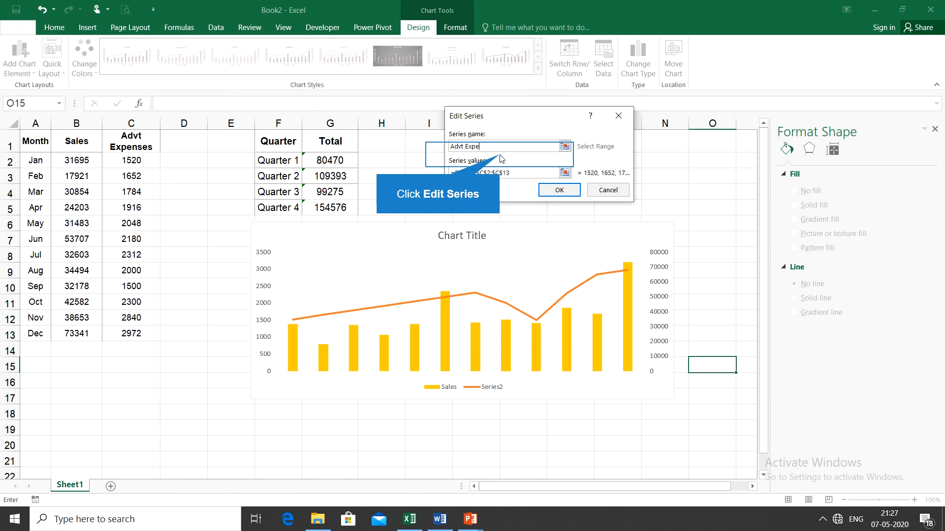
pyautogui.write('nses')
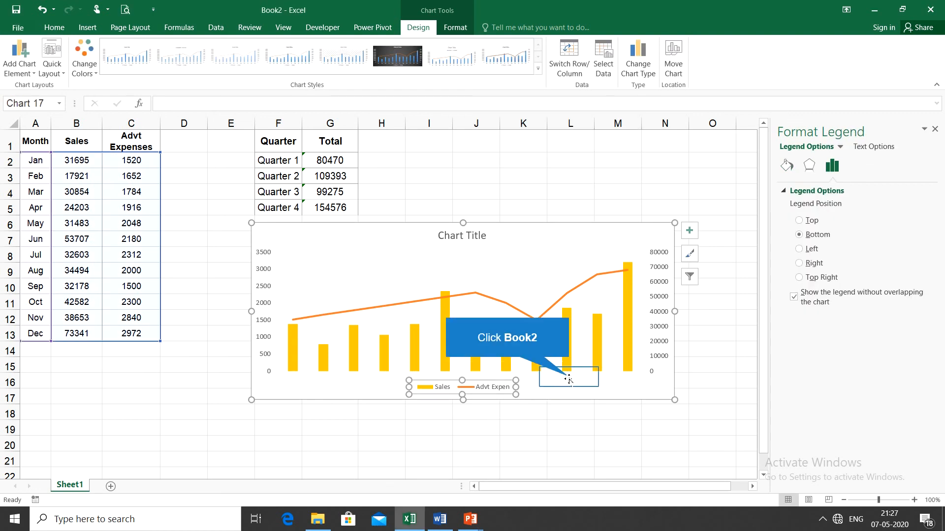
pyautogui.click(569, 377)
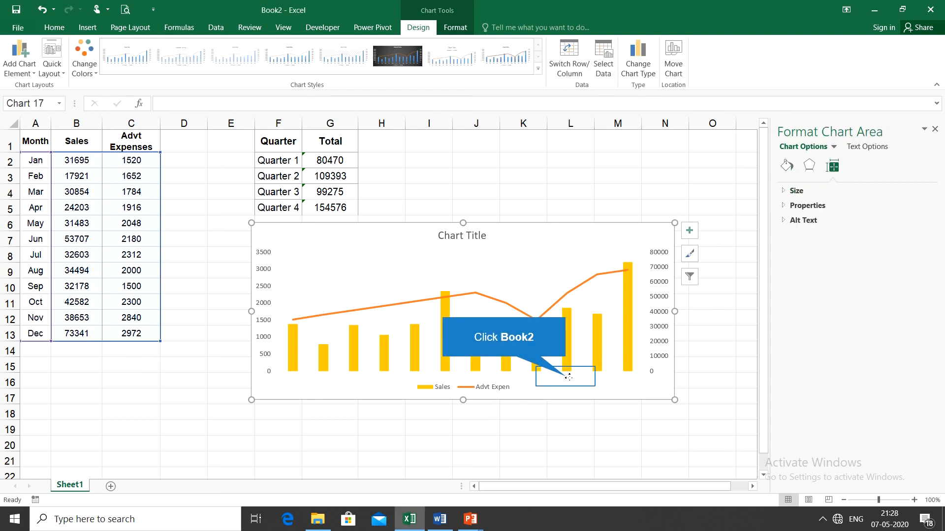